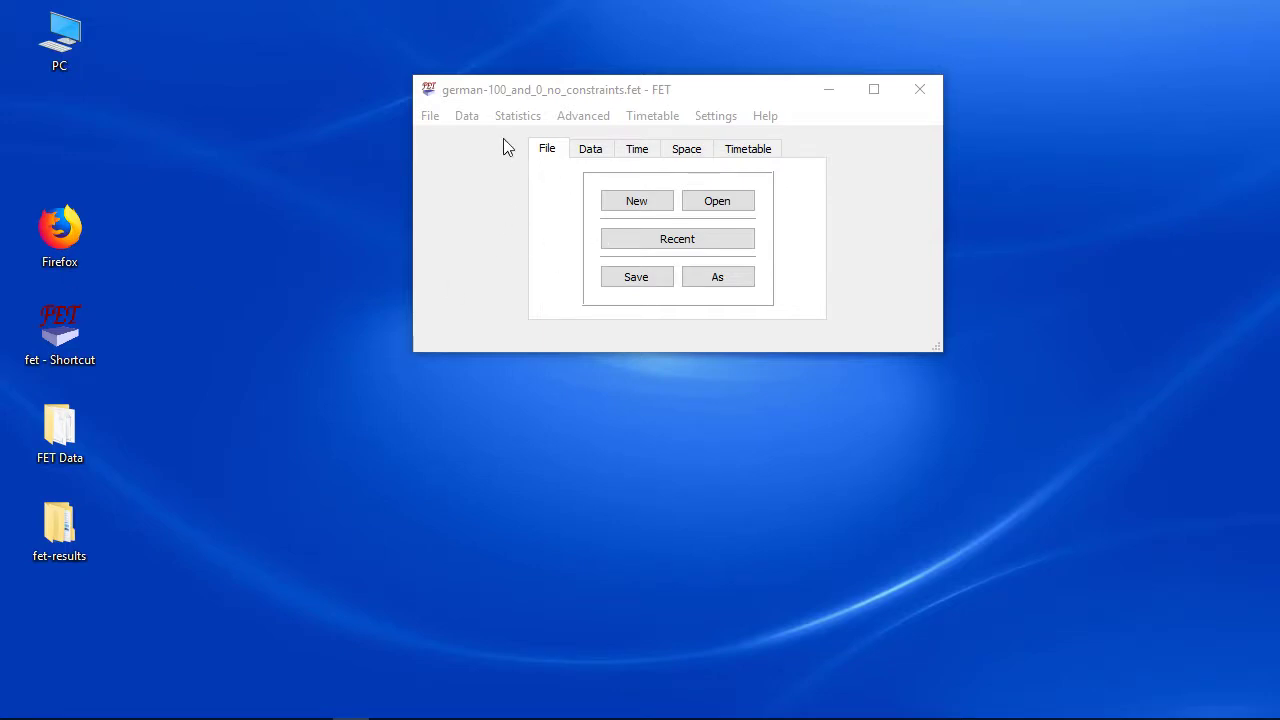
- Review the list of all activities under Data > Activities
left_click(478, 117)
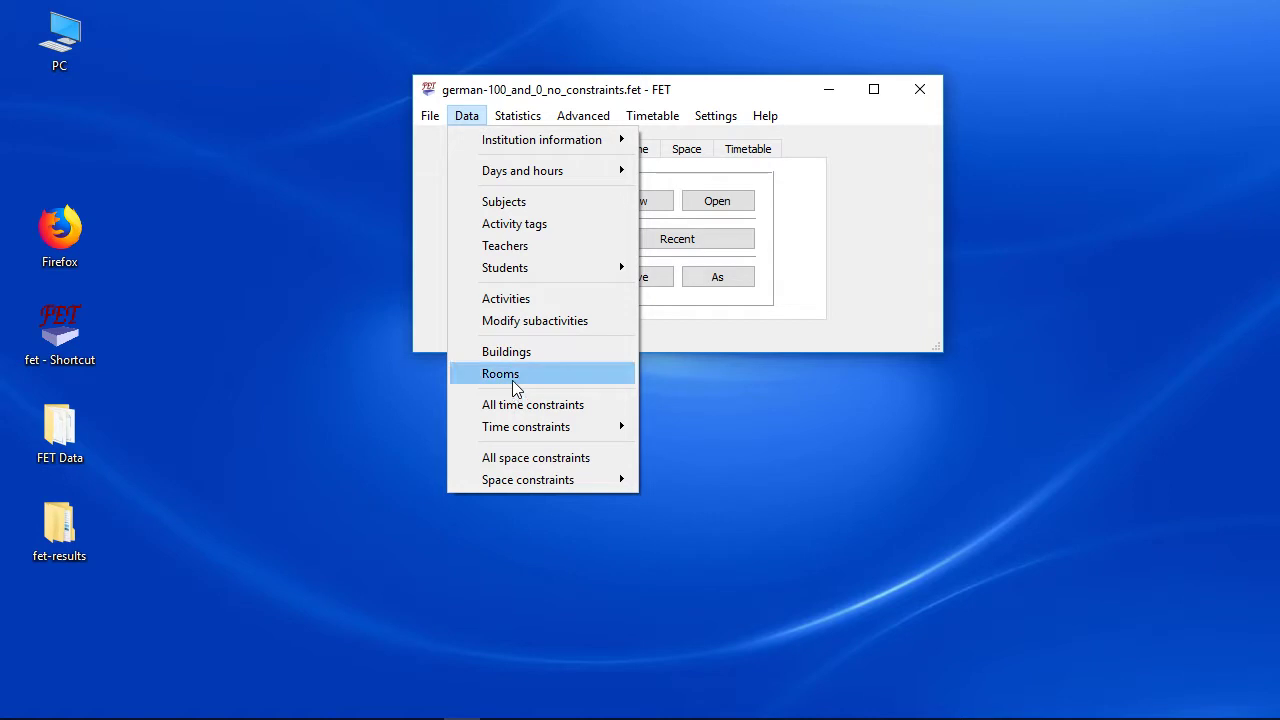
left_click(511, 306)
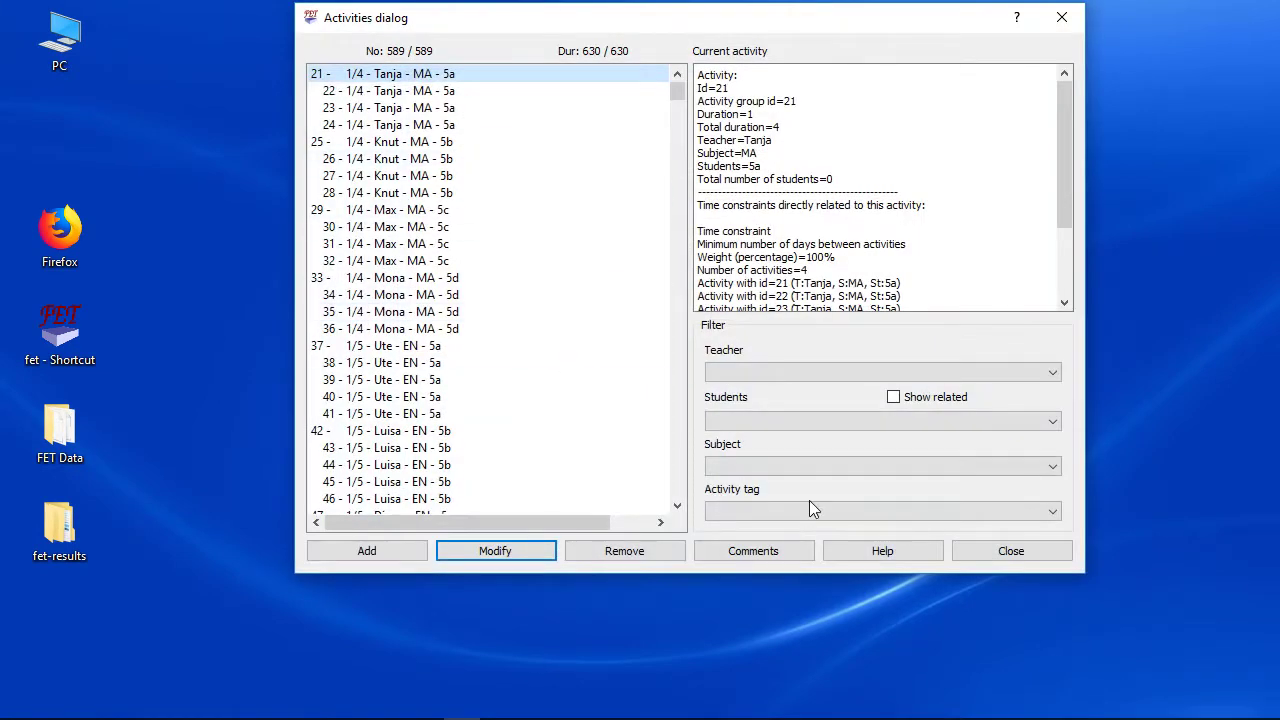
left_click(1004, 546)
- Start generating a new timetable for the 589 activities
left_click(654, 114)
left_click(660, 134)
left_click(631, 540)
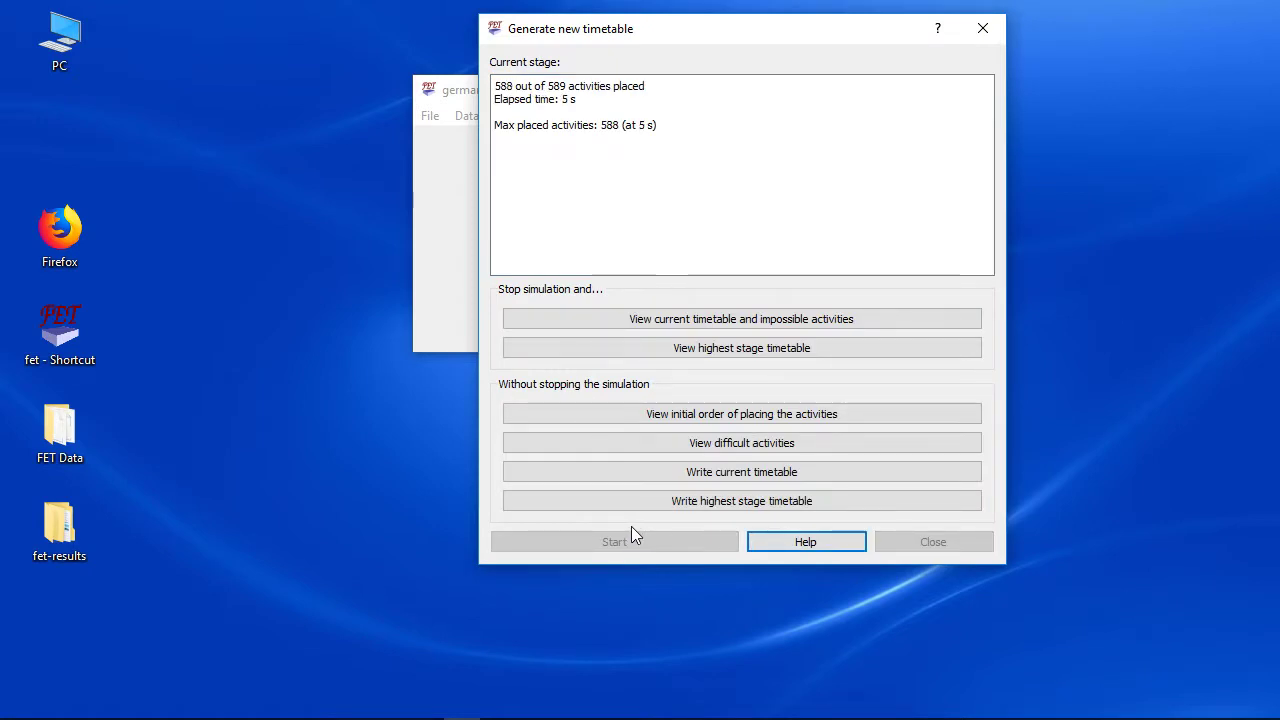
- Acknowledge that all 589 activities were placed and close the generation window
left_click(937, 362)
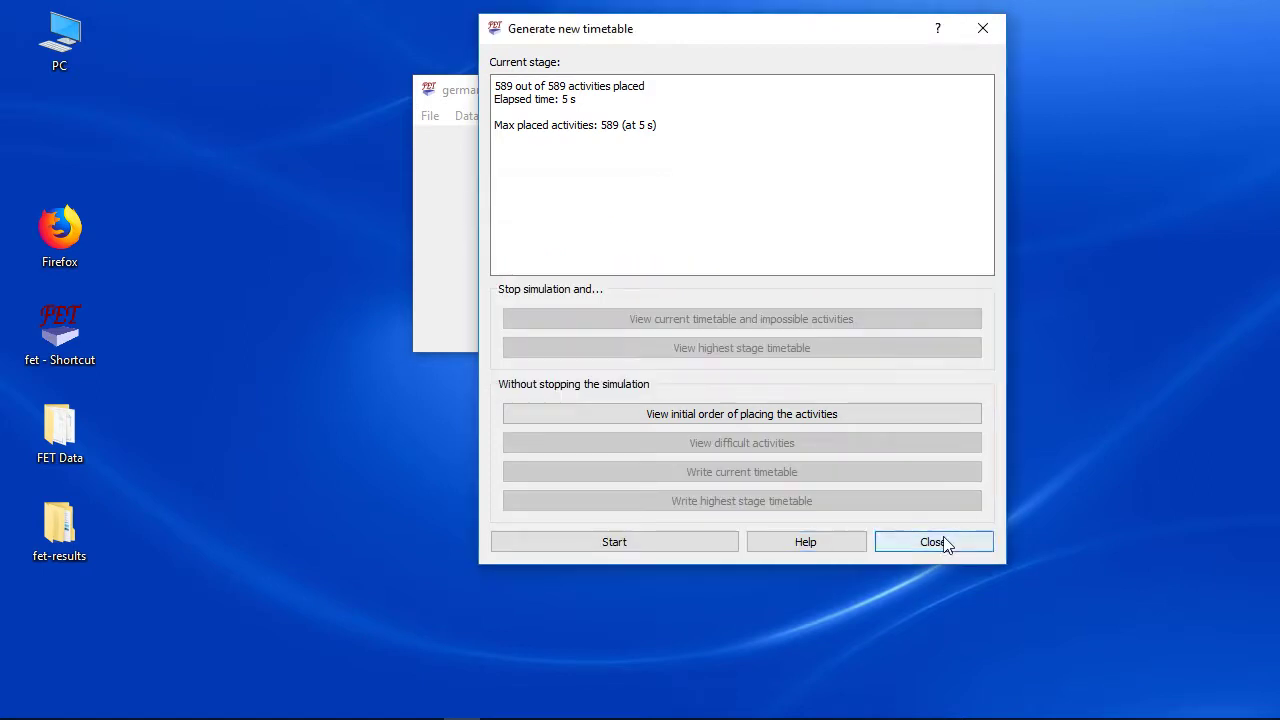
left_click(945, 540)
left_click(652, 116)
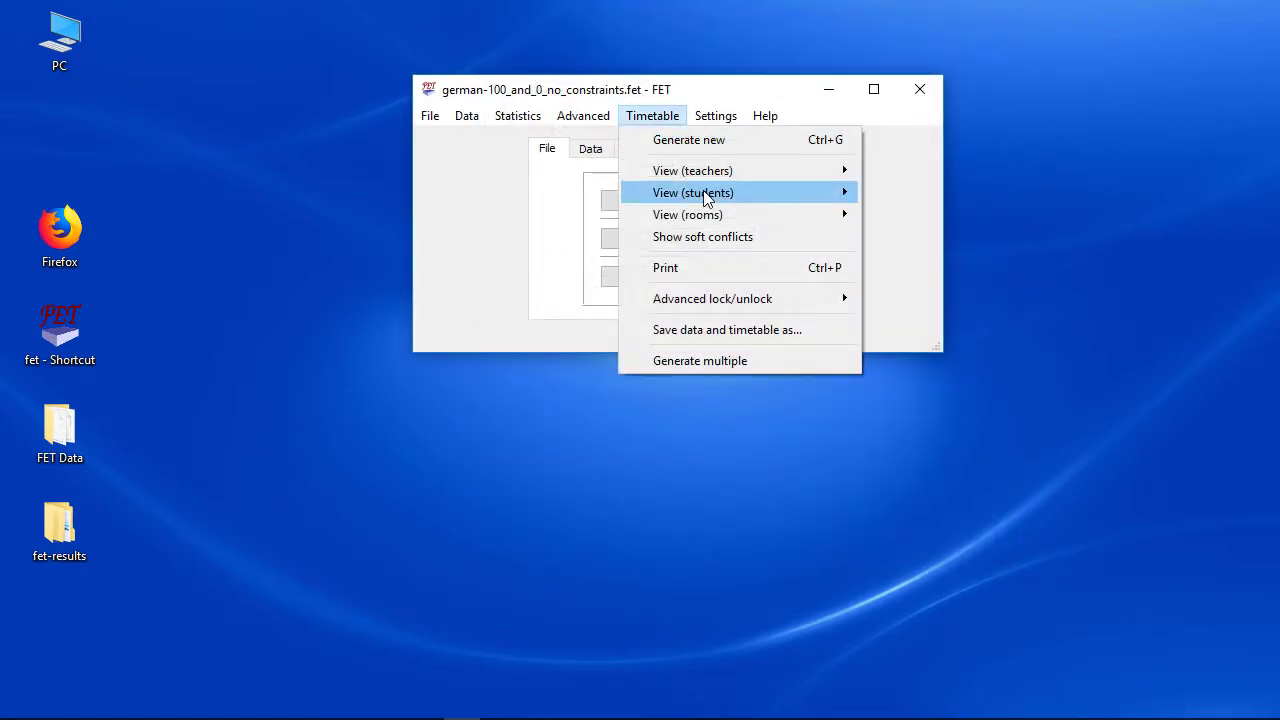
mouse_move(728, 192)
left_click(900, 192)
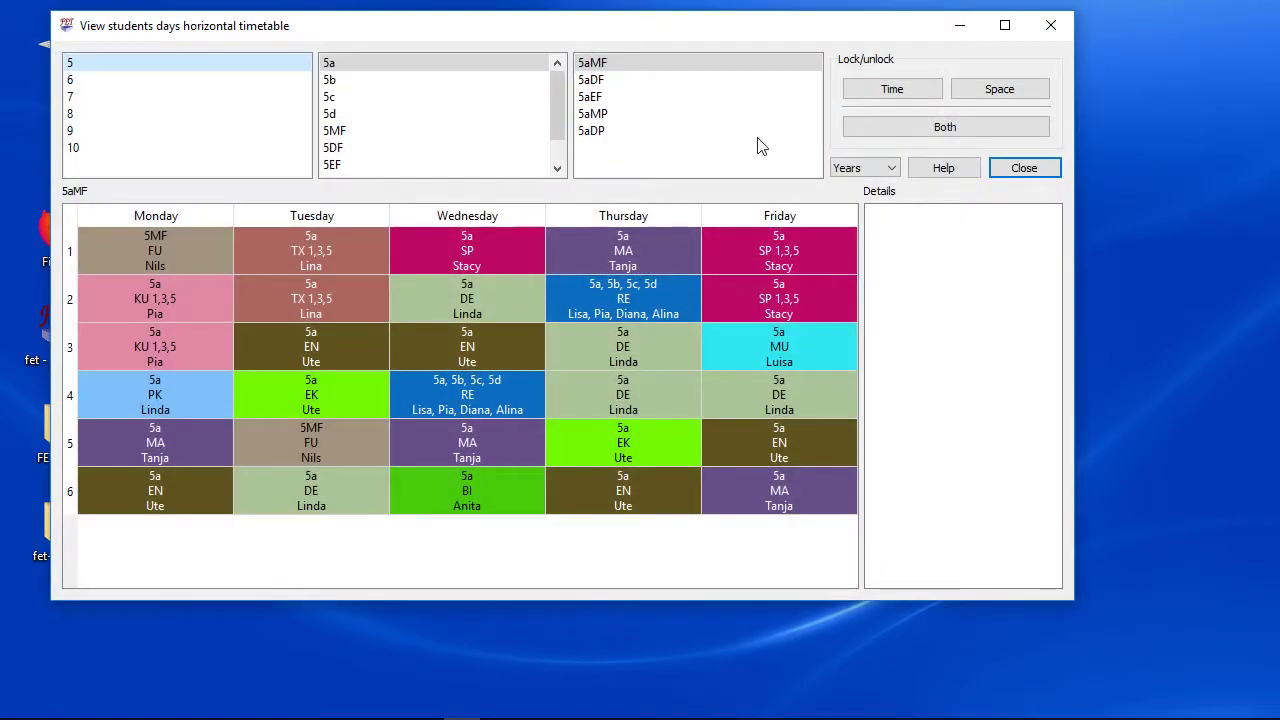
left_click(403, 84)
left_click(392, 97)
left_click(378, 114)
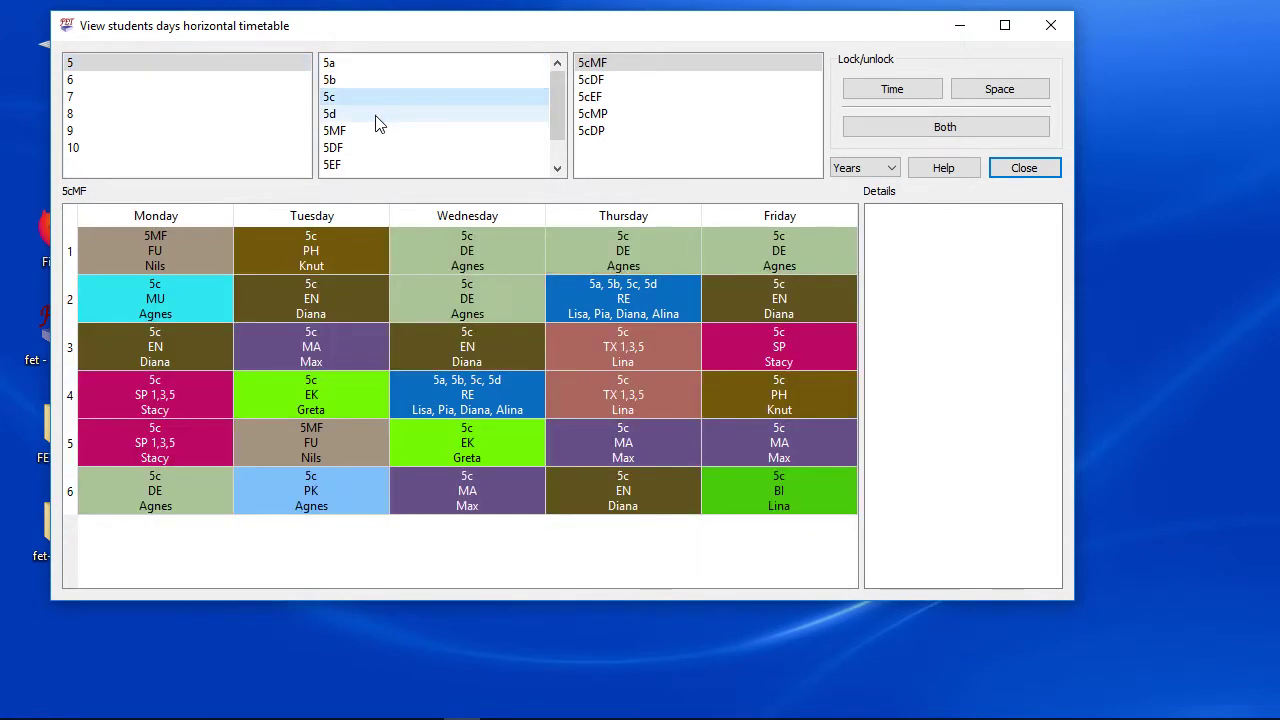
left_click(128, 84)
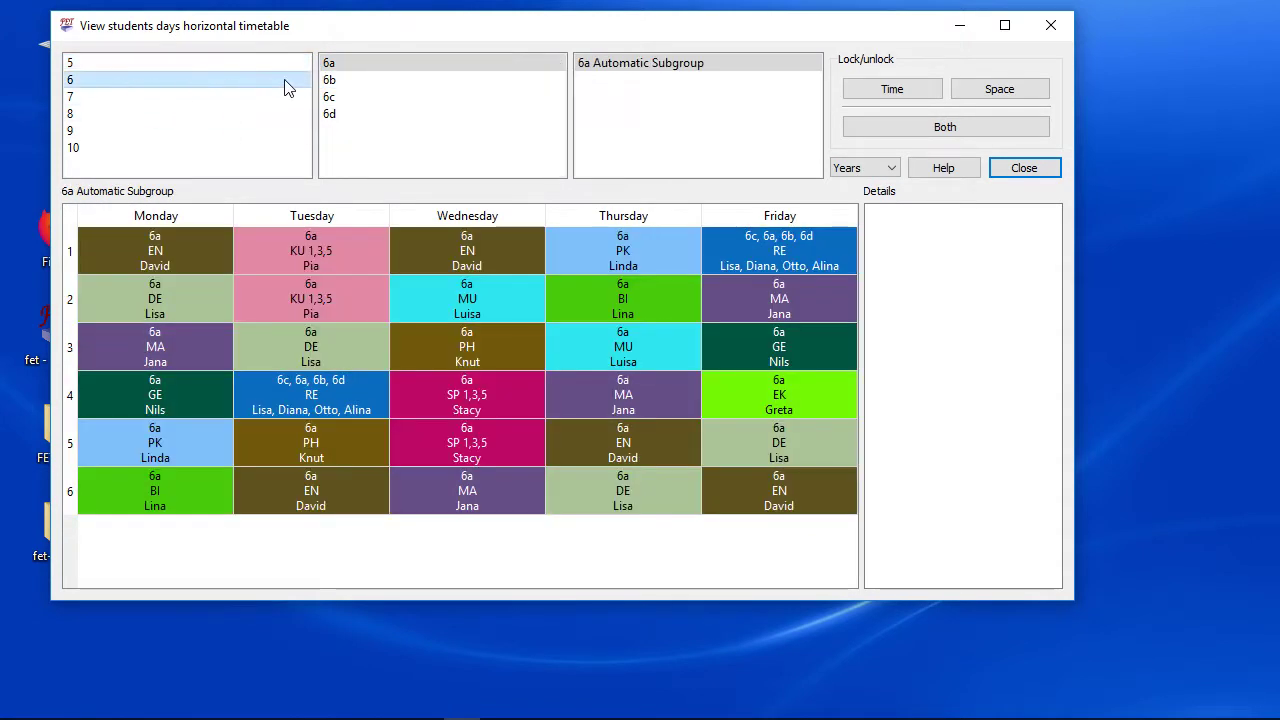
left_click(343, 82)
left_click(345, 98)
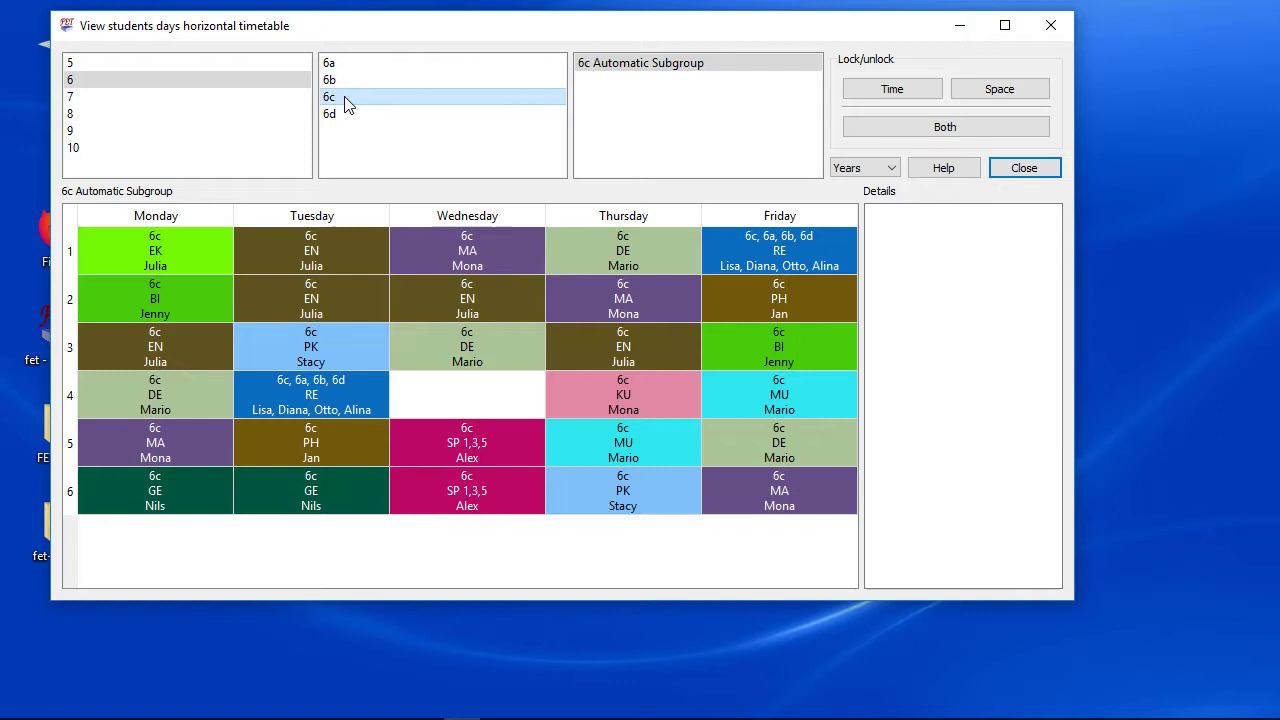
left_click(348, 114)
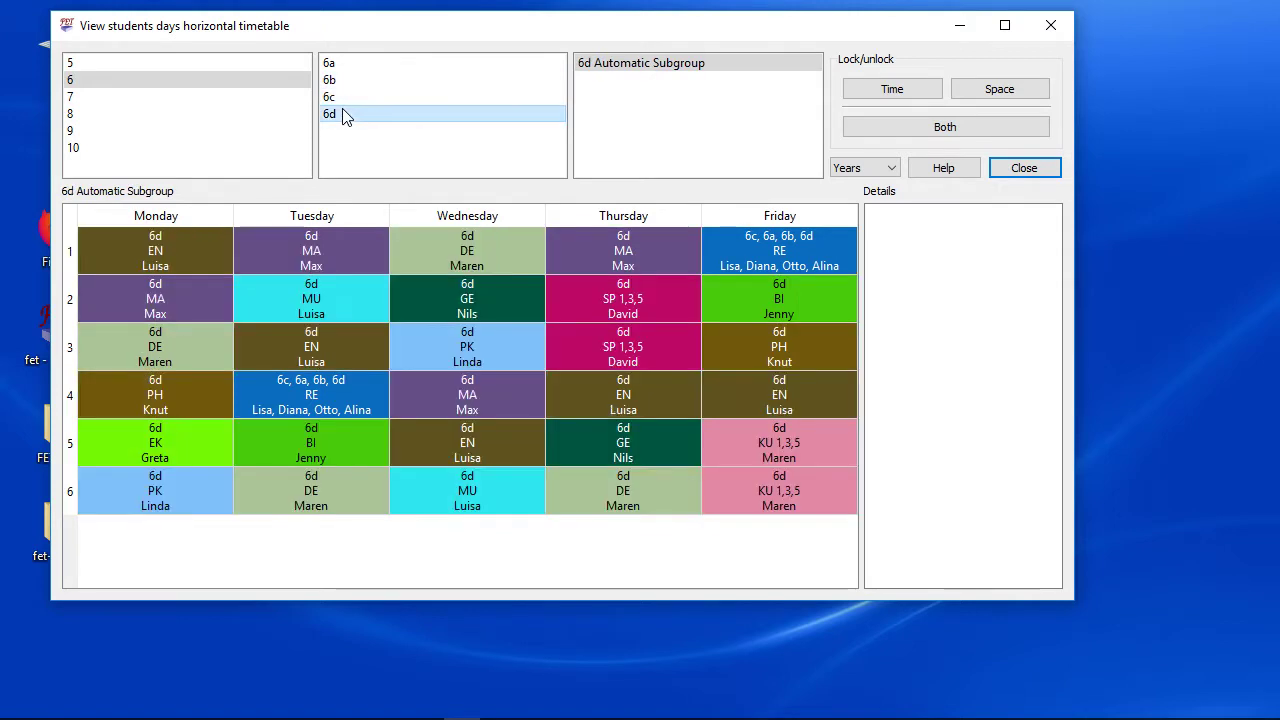
left_click(167, 98)
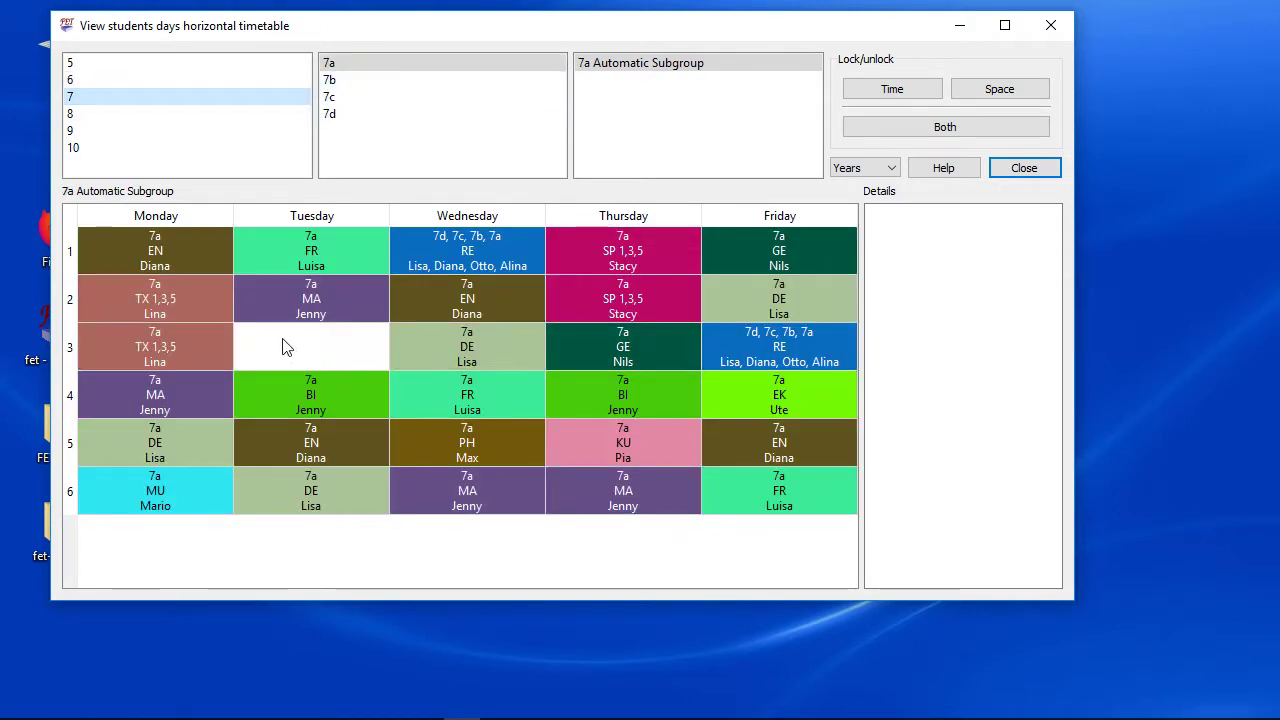
left_click(345, 80)
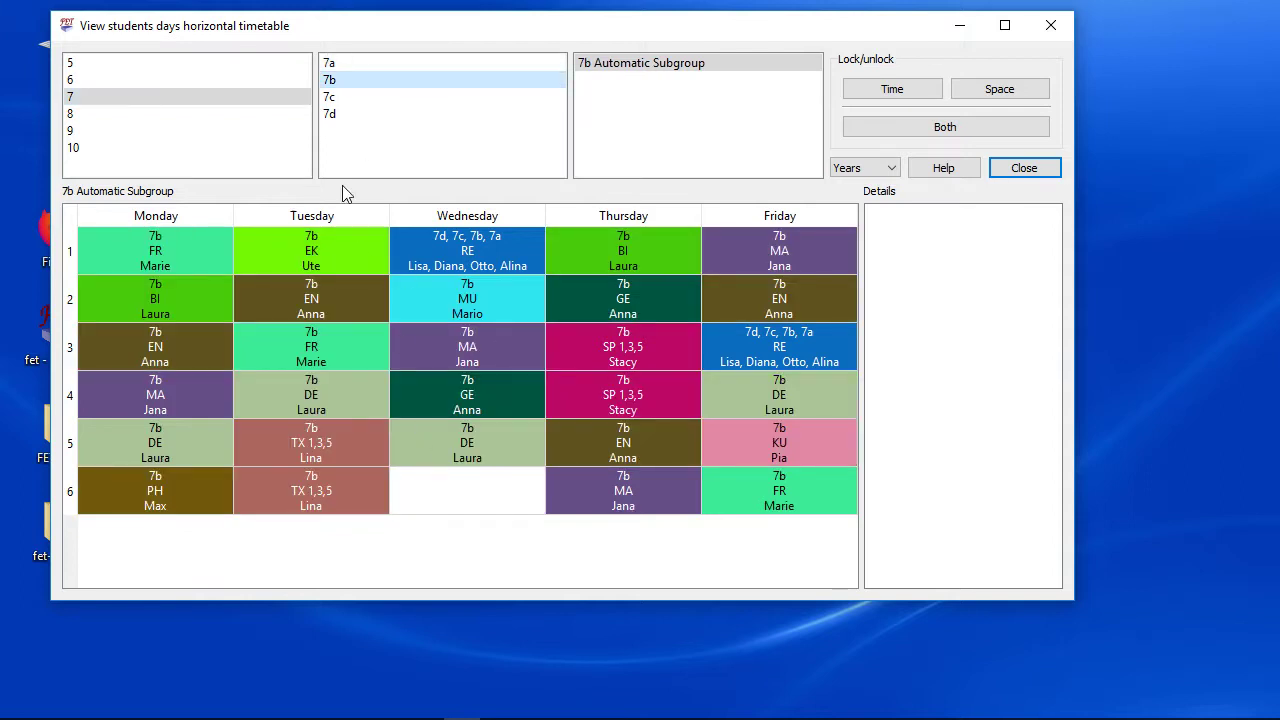
left_click(340, 97)
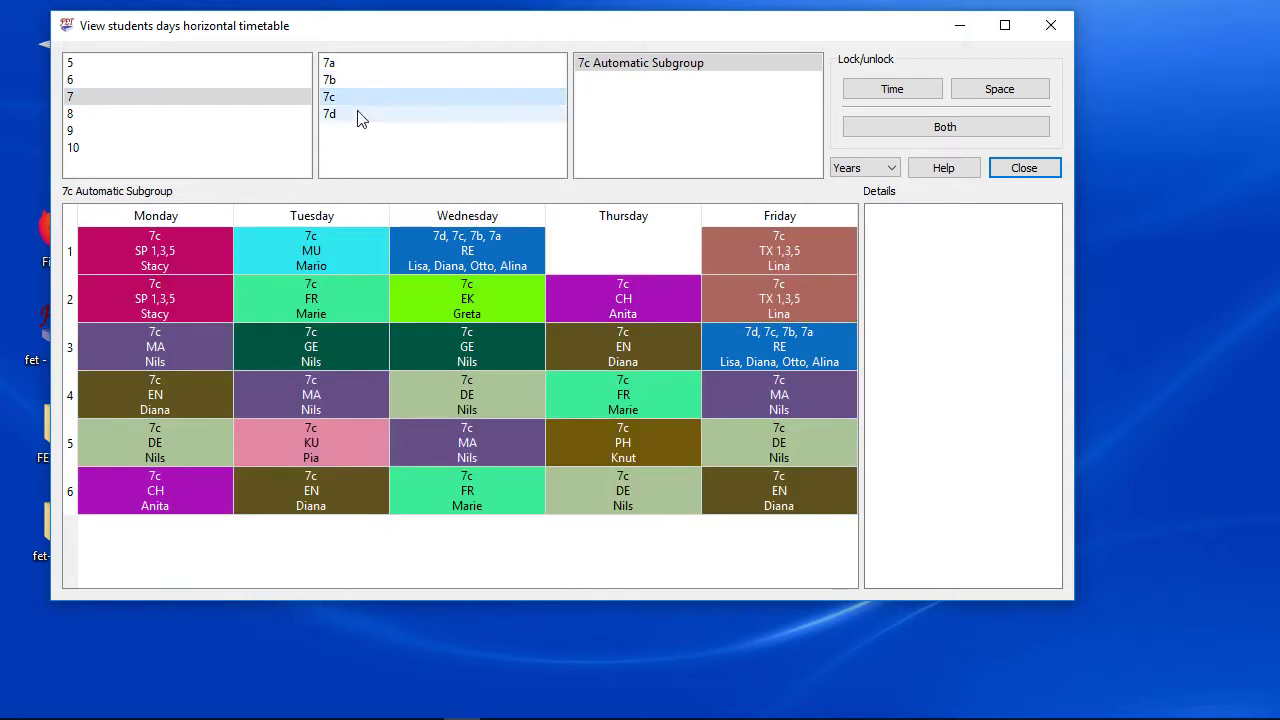
left_click(336, 112)
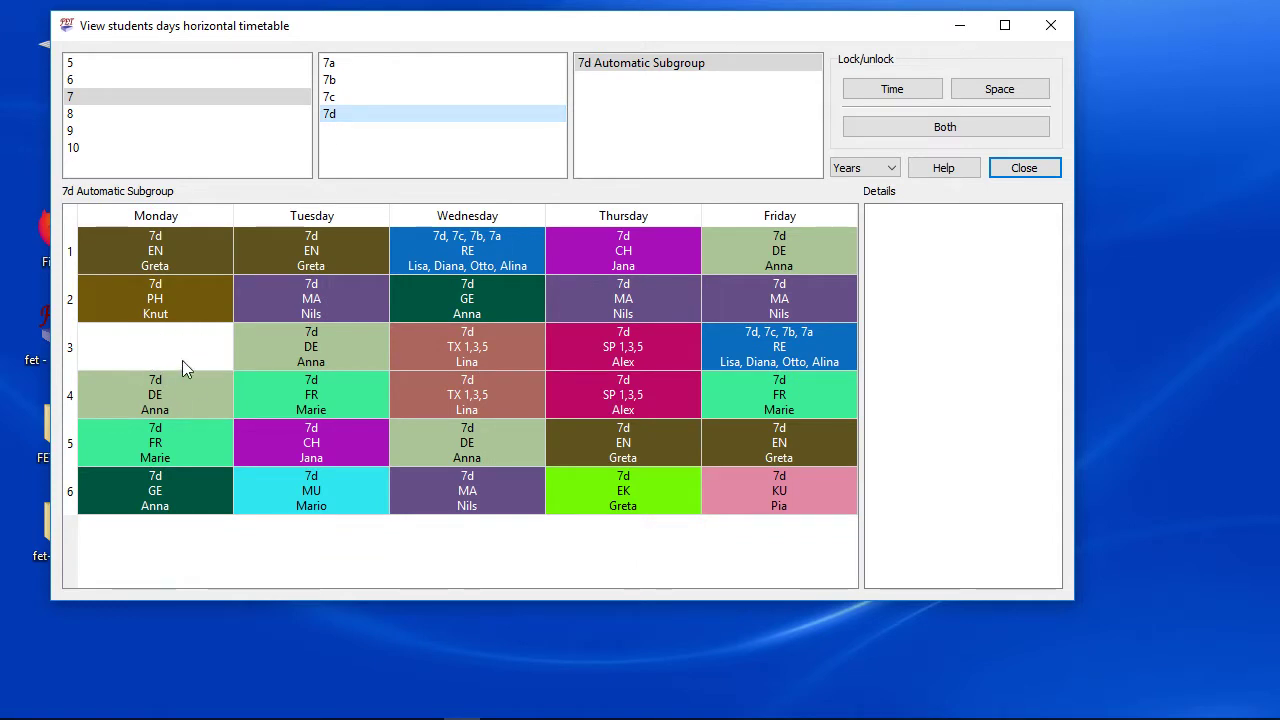
left_click_drag(425, 28, 525, 30)
left_click(1118, 168)
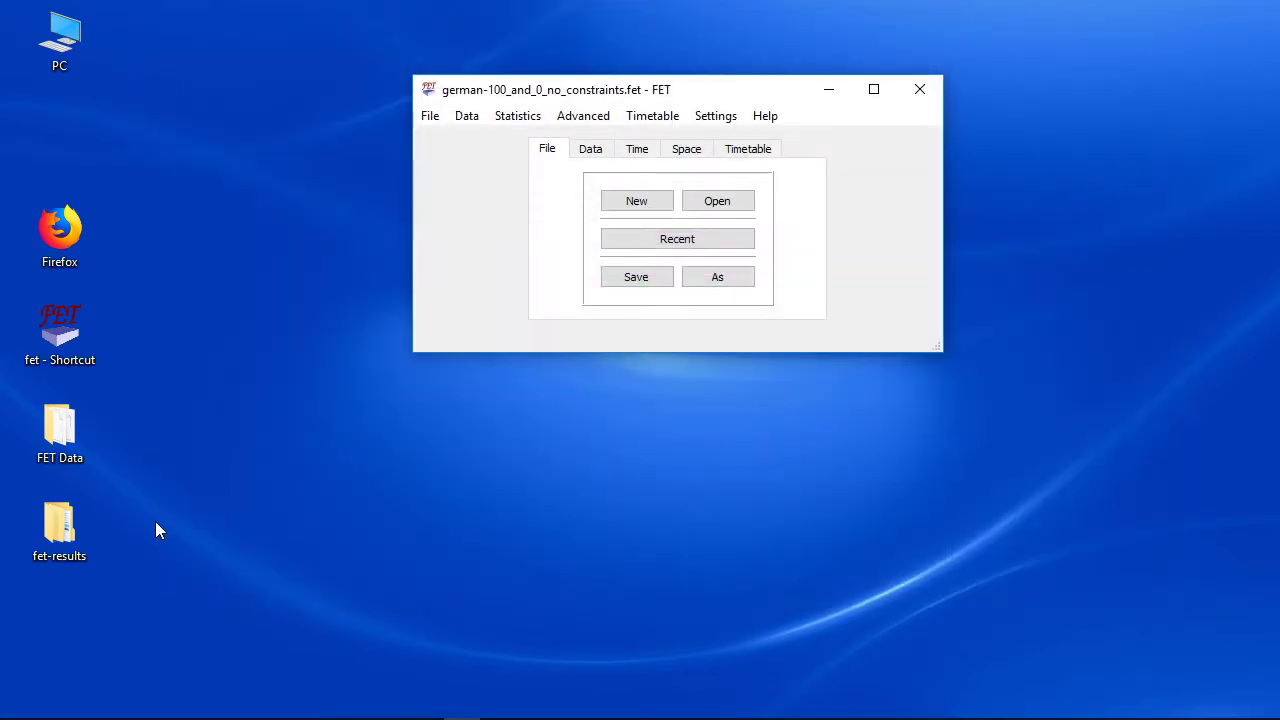
double_click(57, 533)
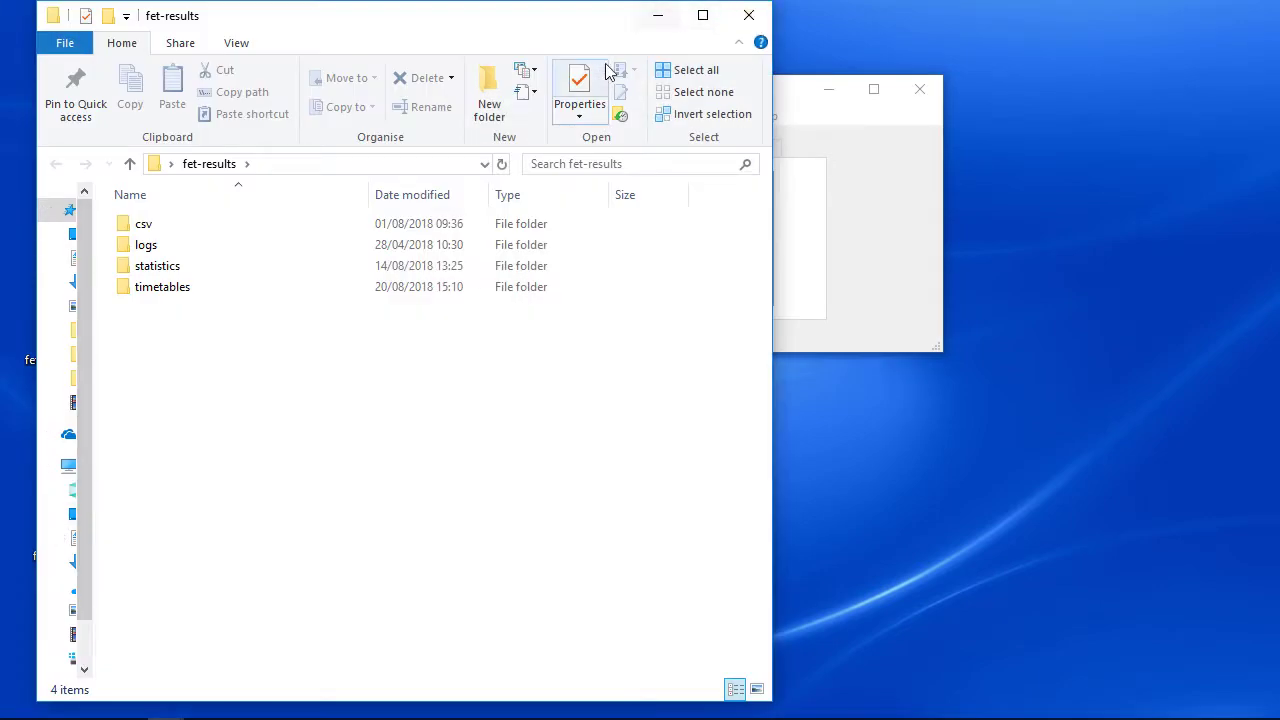
left_click(743, 10)
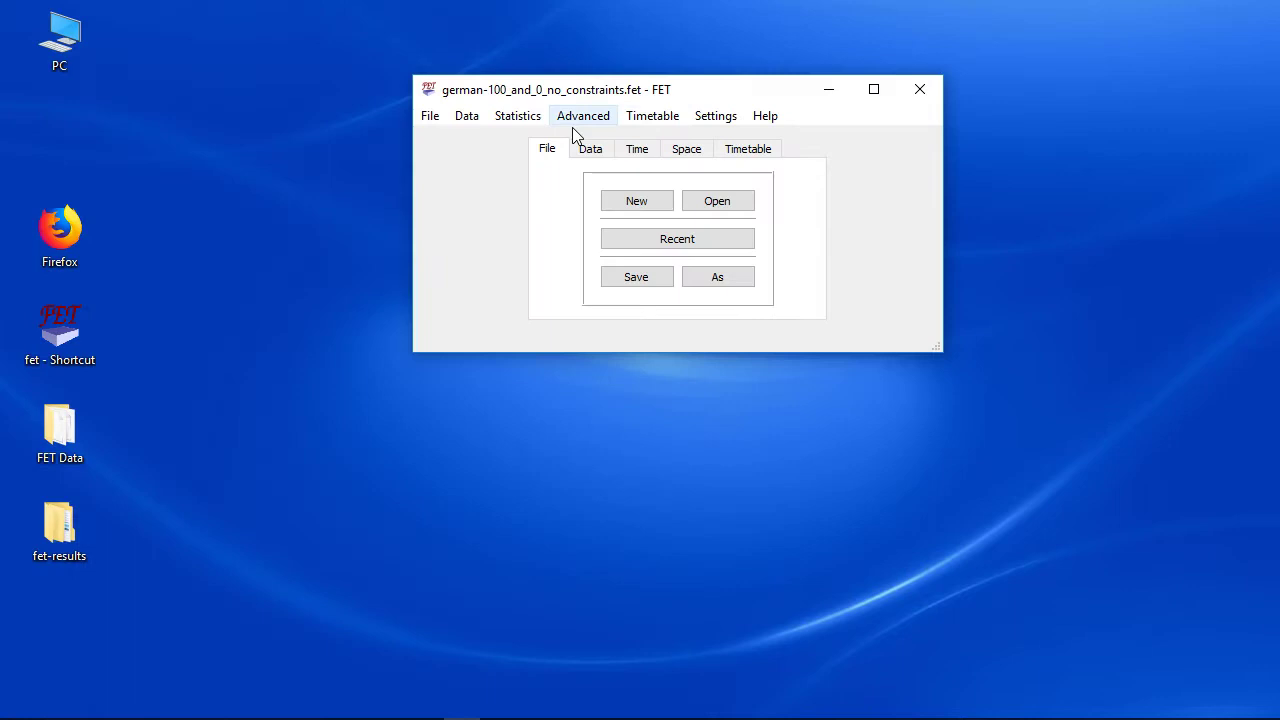
- Open the students statistics showing only subgroup rows, with groups and years hidden
left_click(519, 118)
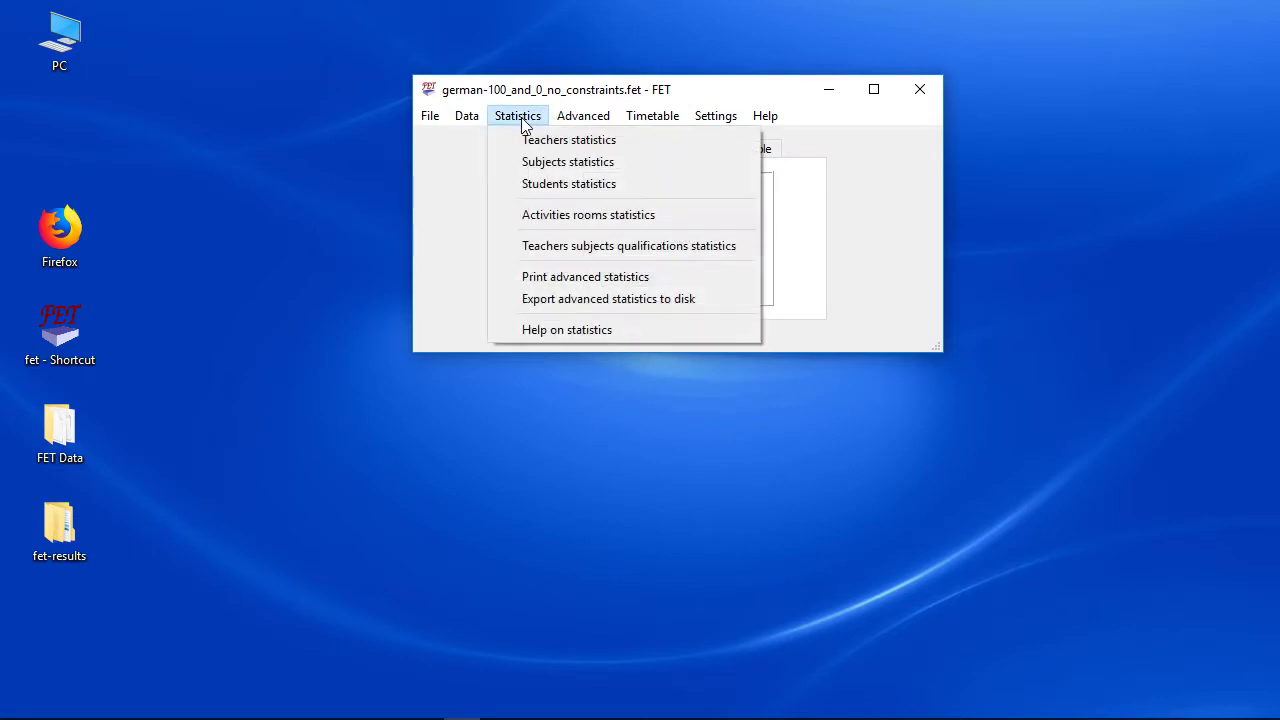
left_click(545, 186)
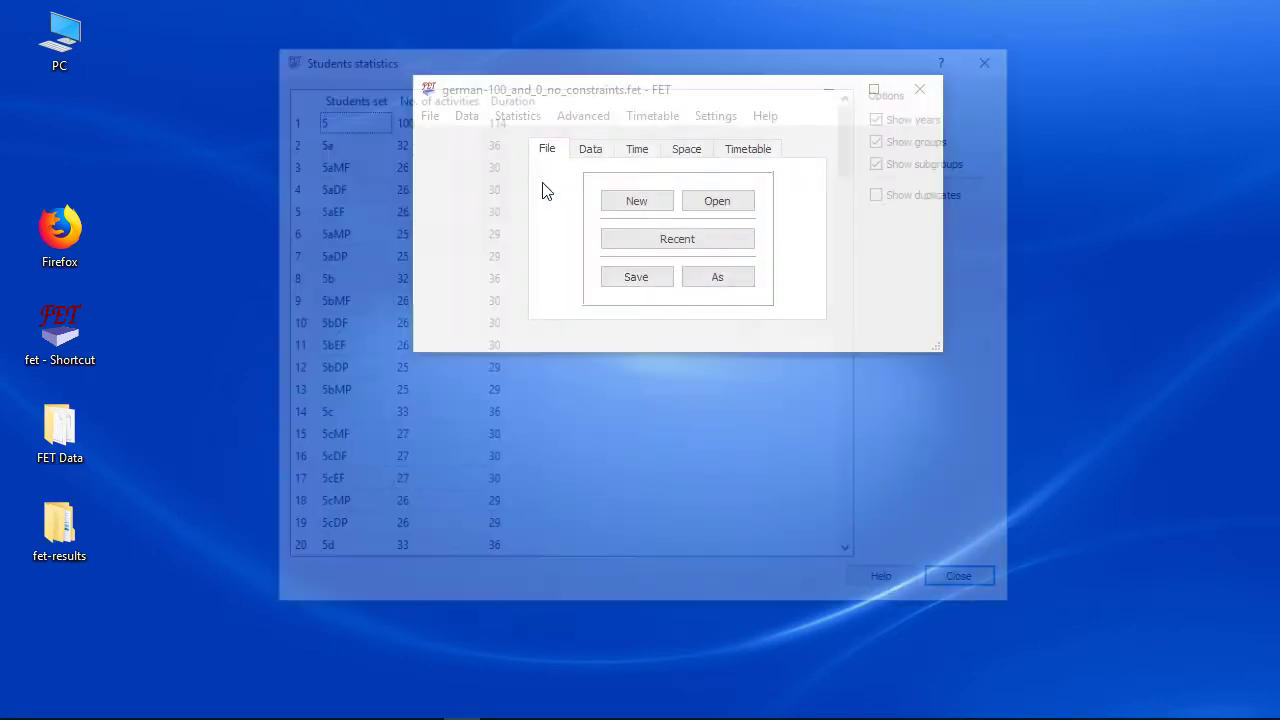
left_click(885, 136)
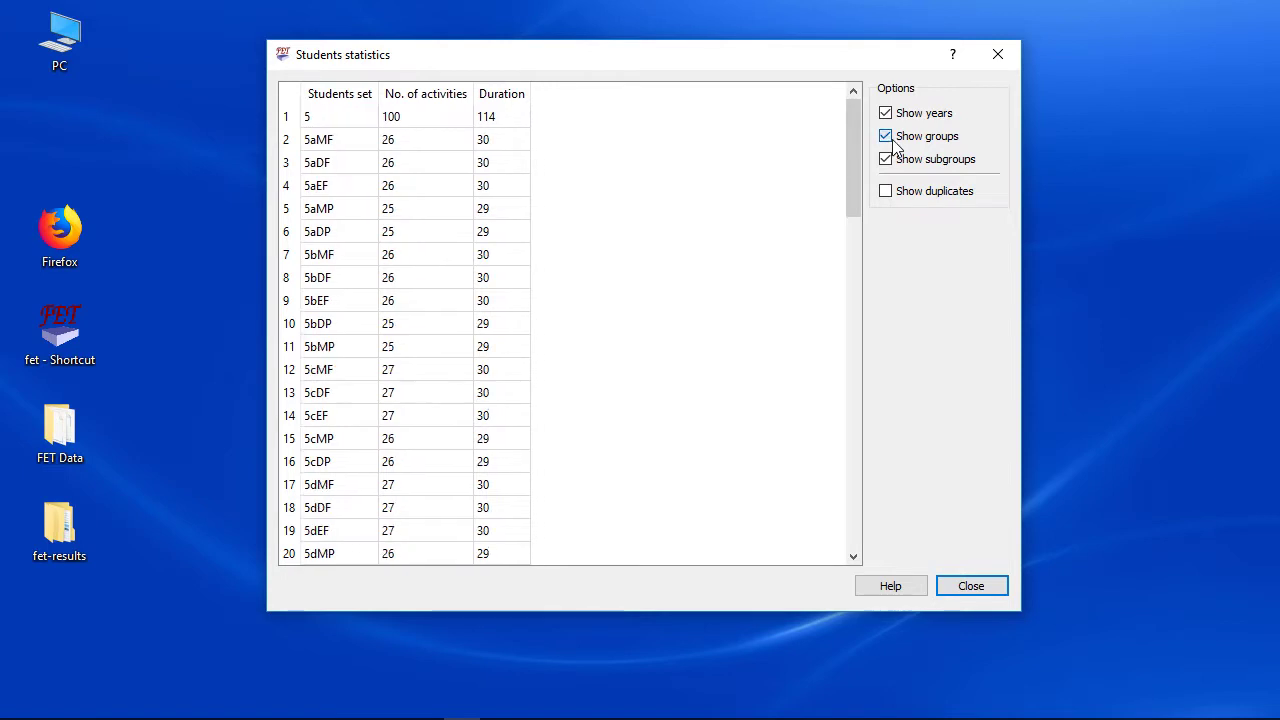
left_click(886, 113)
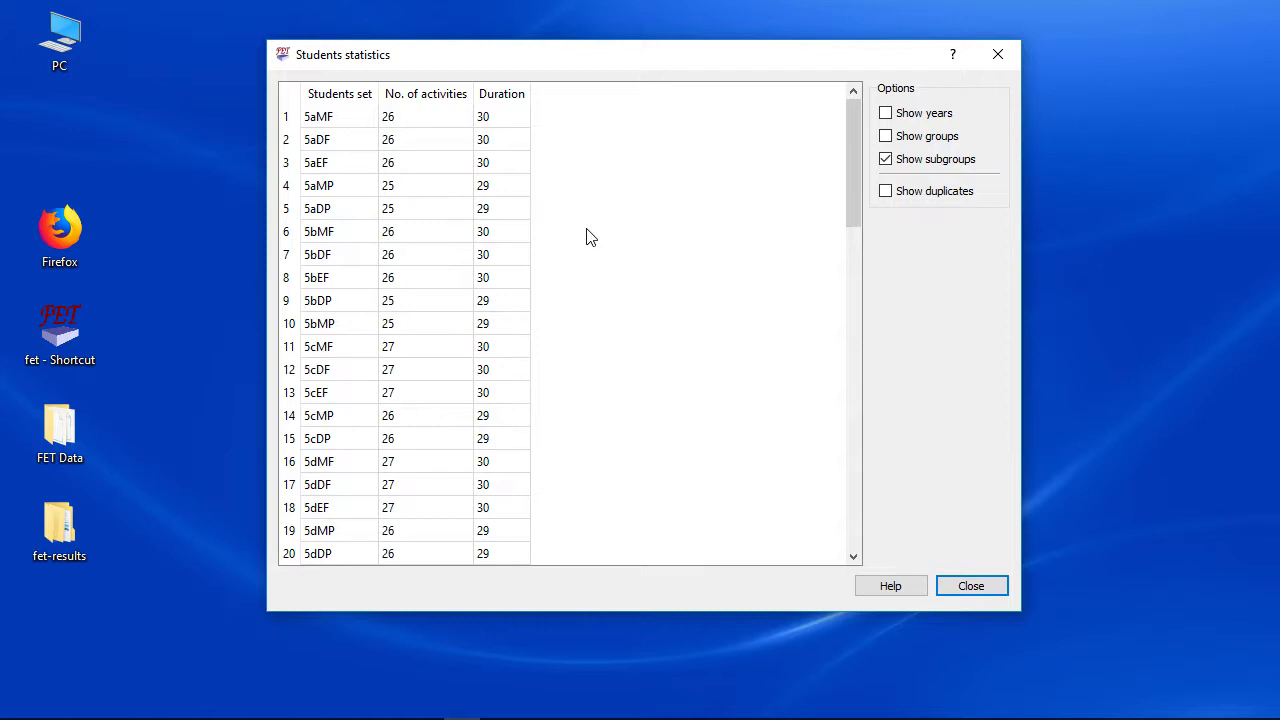
- Select the subgroup rows 5aMP, 5aDP, 5bDF, 5bMF, 5bEF, 5bDP and 5bMP
left_click(503, 187)
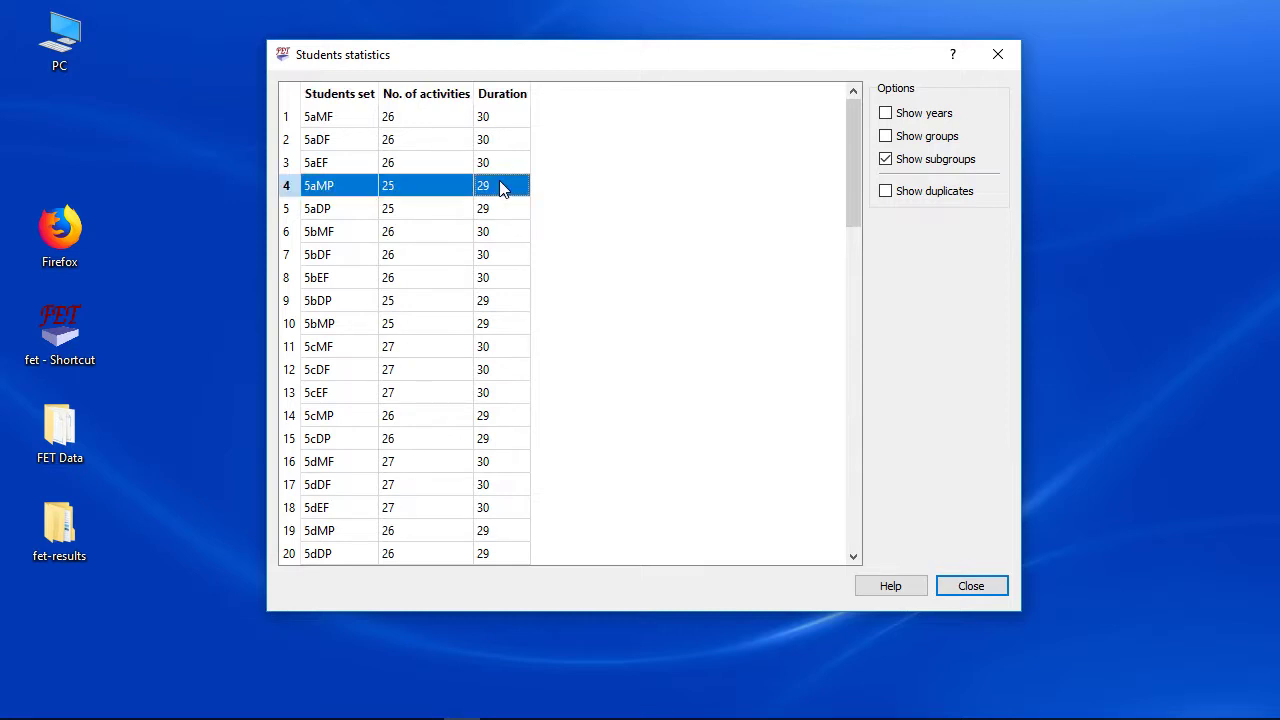
left_click(502, 211)
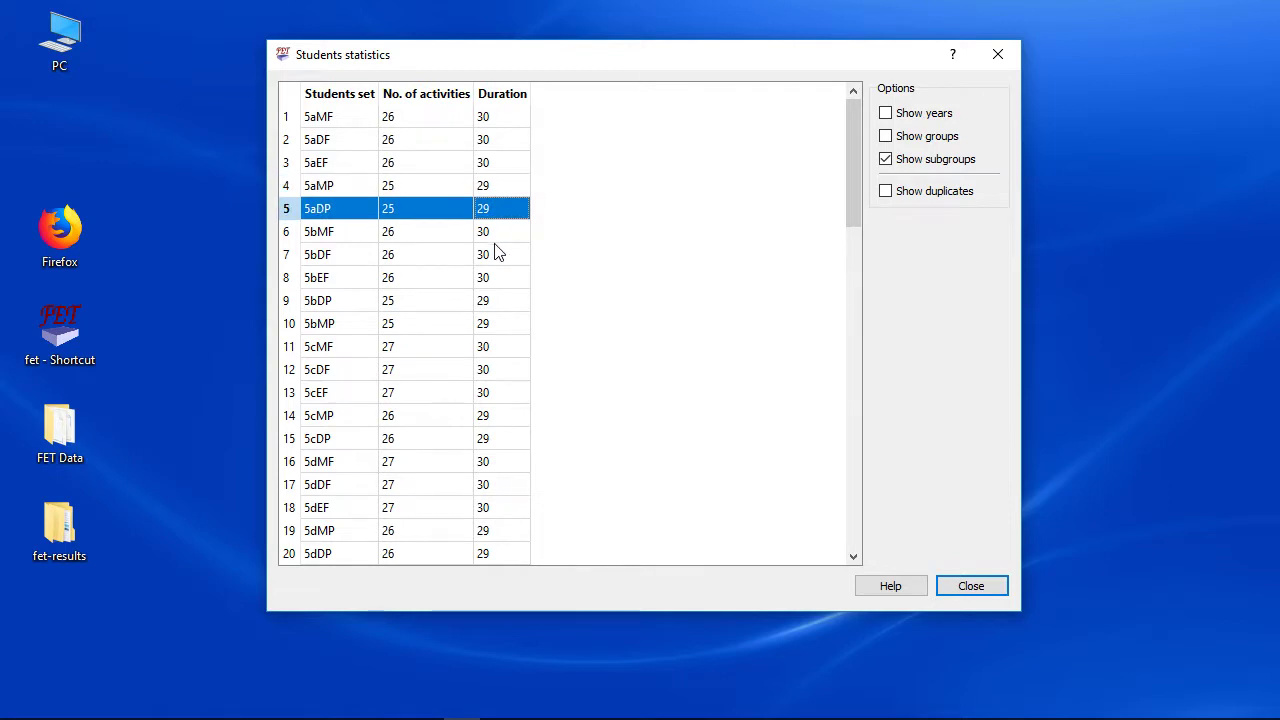
left_click(494, 252)
left_click(493, 234)
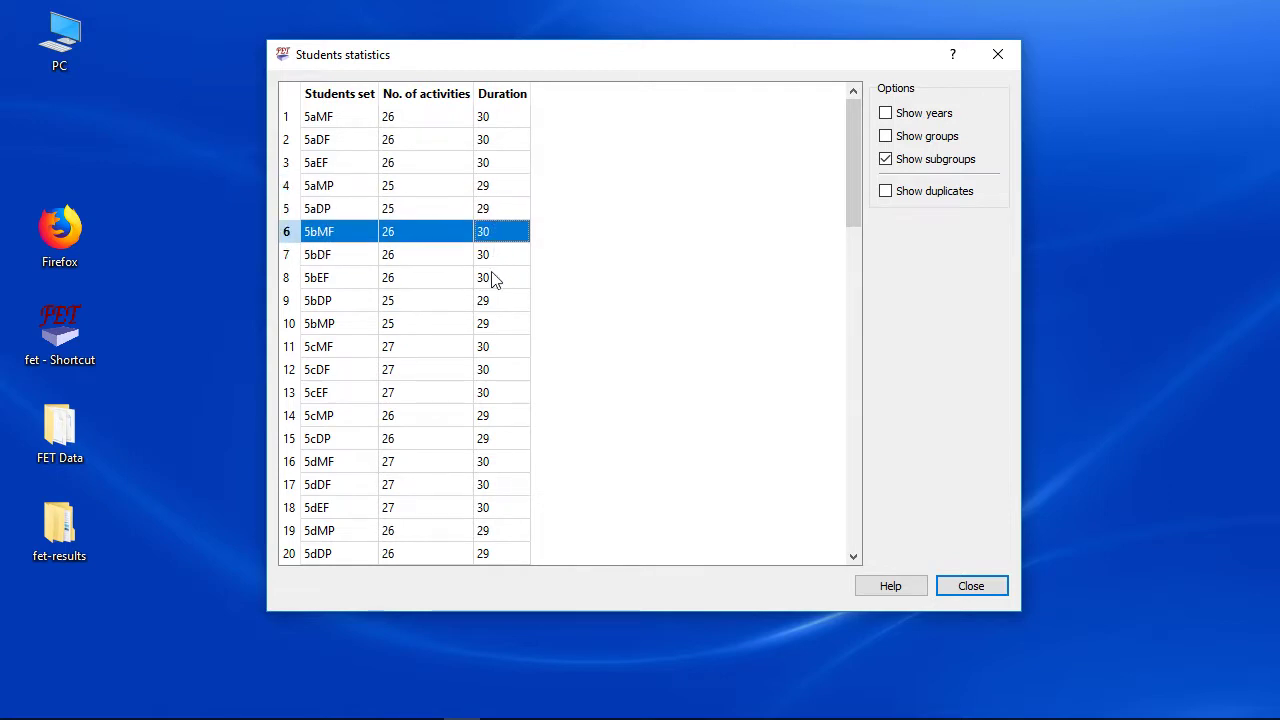
left_click(491, 279)
left_click(490, 300)
left_click(491, 323)
- Select subgroup rows down to 10cBIO and BIO8c, then close the students statistics
scroll(503, 326, "down", 3)
scroll(503, 326, "down", 14)
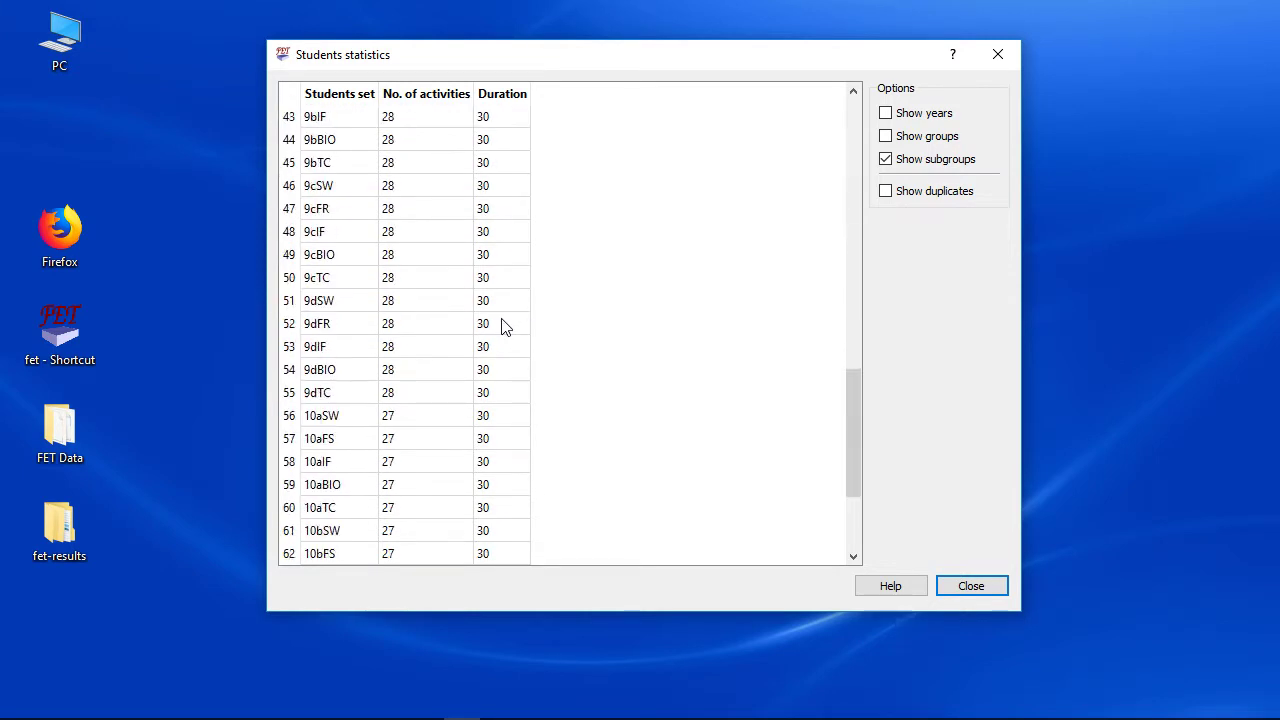
left_click_drag(503, 126, 521, 543)
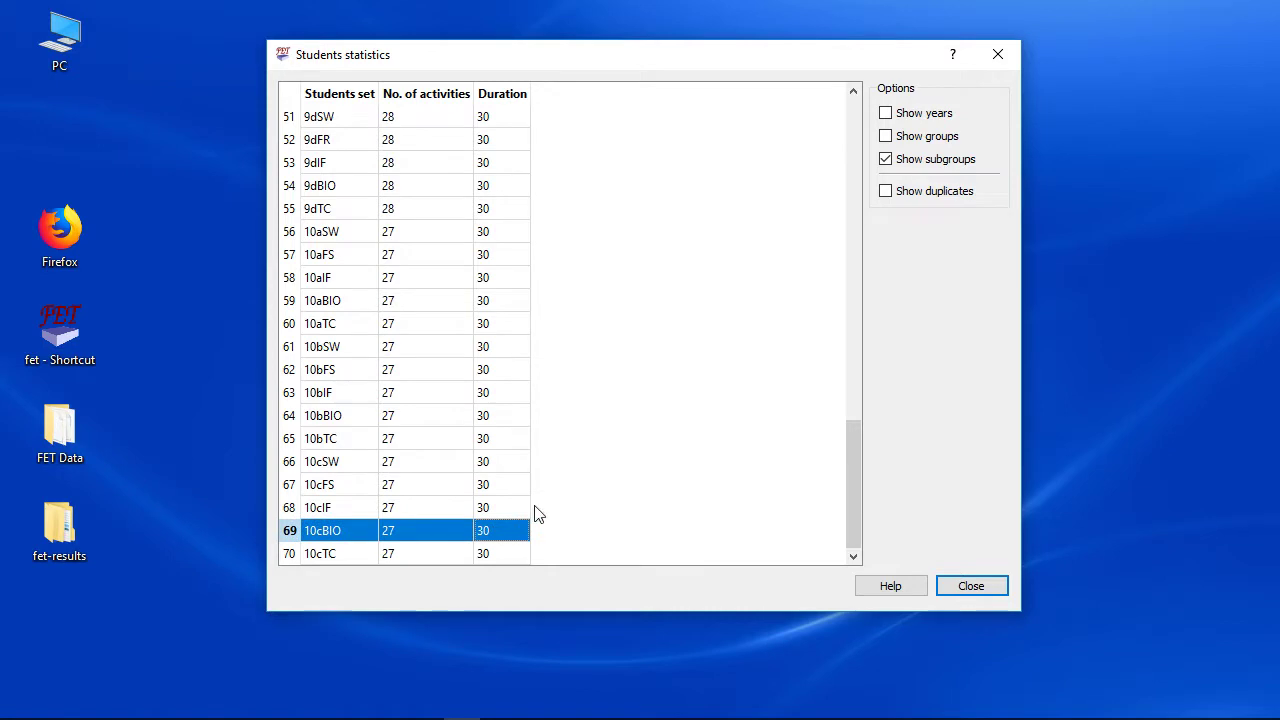
scroll(569, 409, "up", 9)
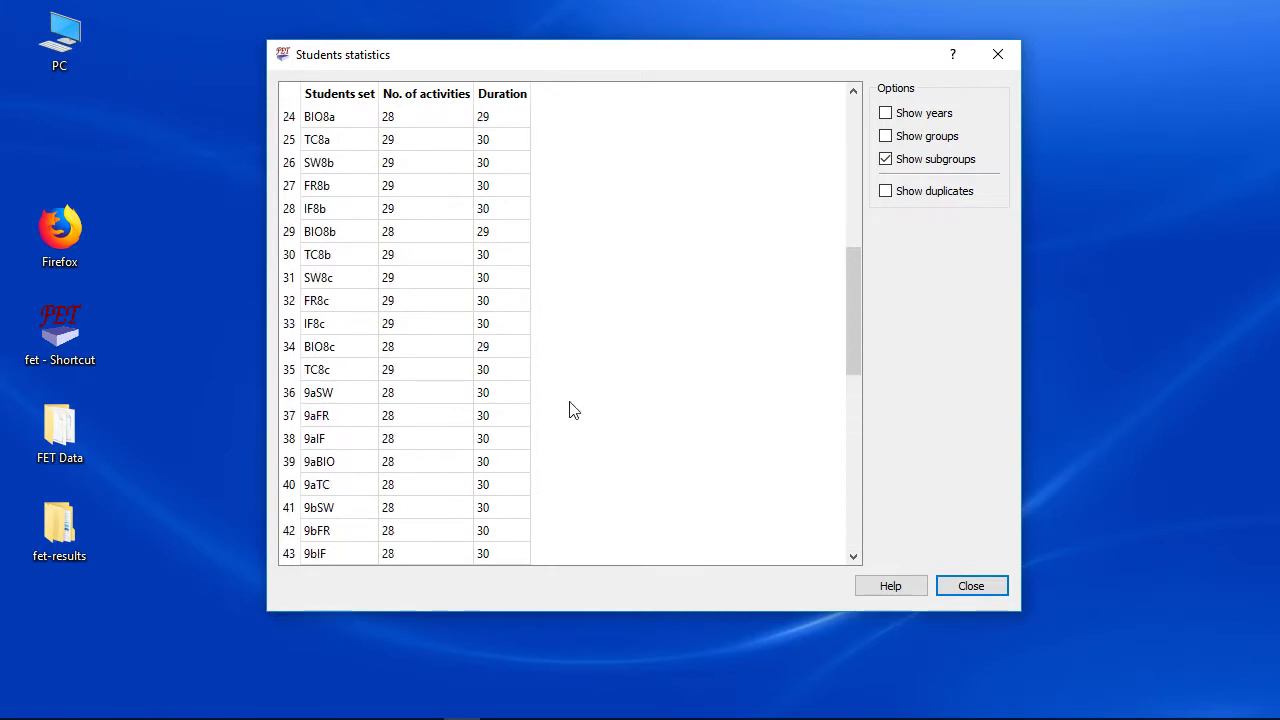
left_click(503, 350)
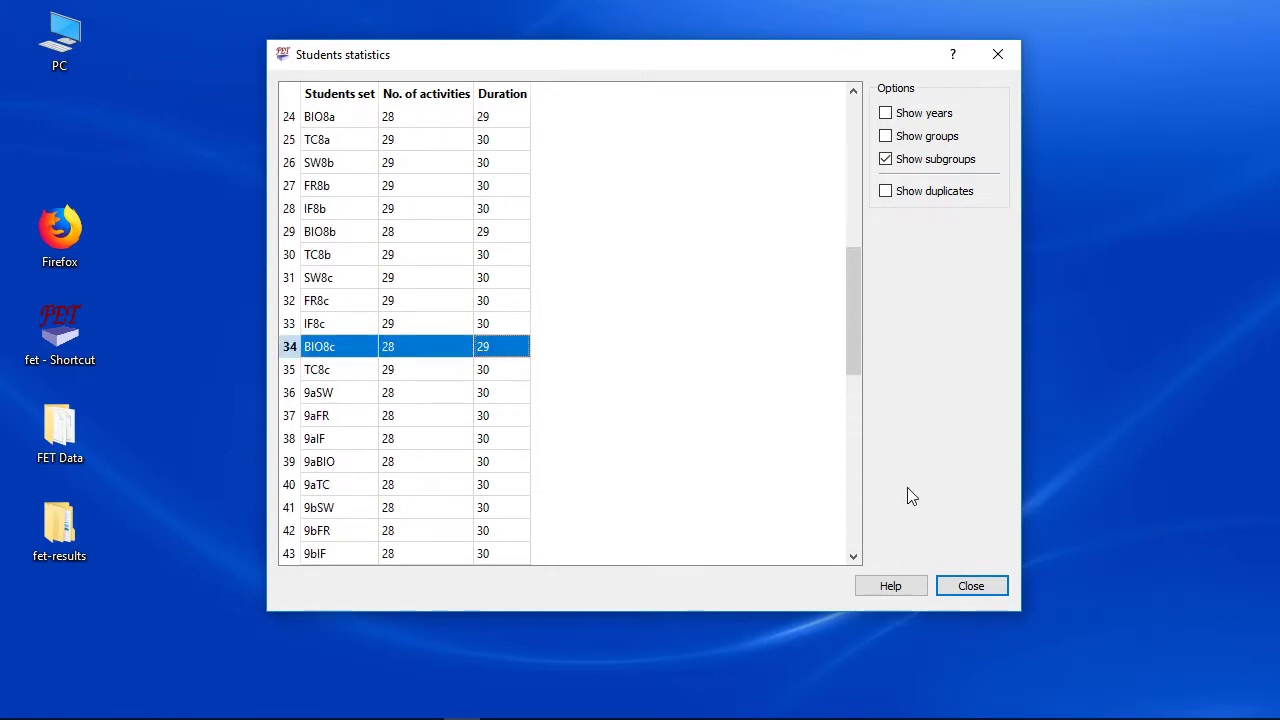
left_click(969, 586)
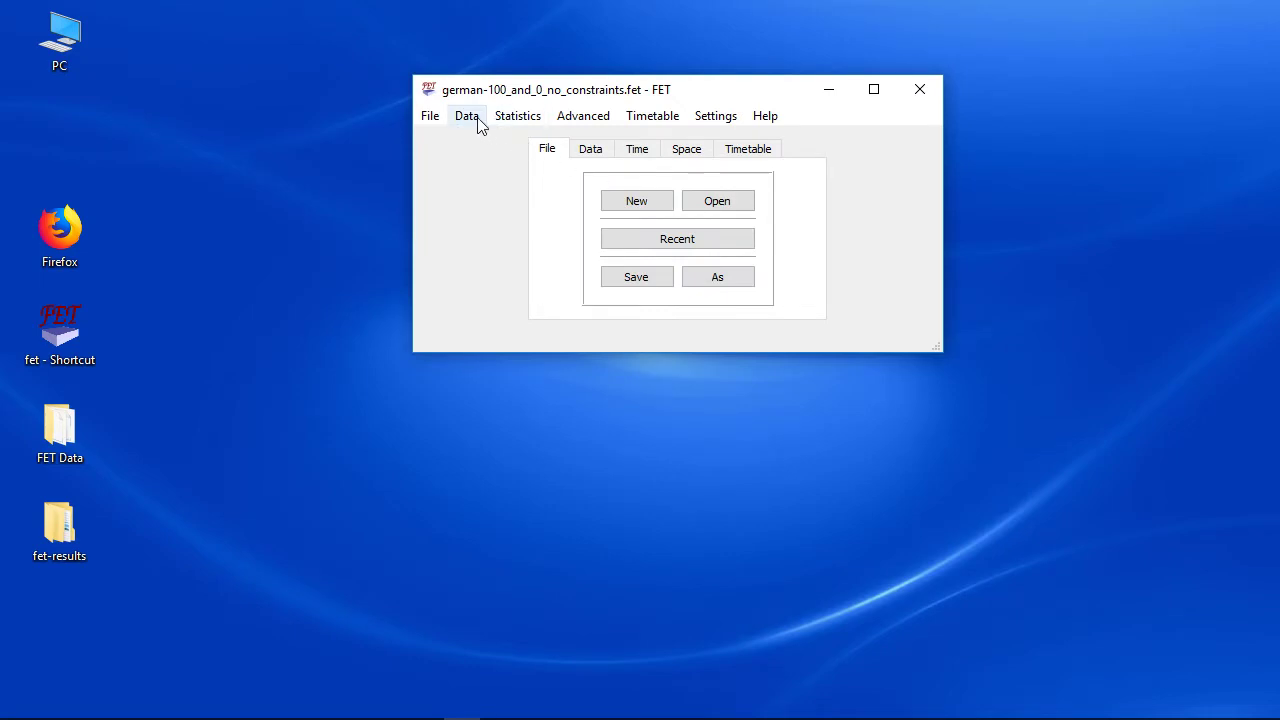
left_click(470, 117)
- Open the students set max gaps per week constraints list and begin adding one
mouse_move(558, 430)
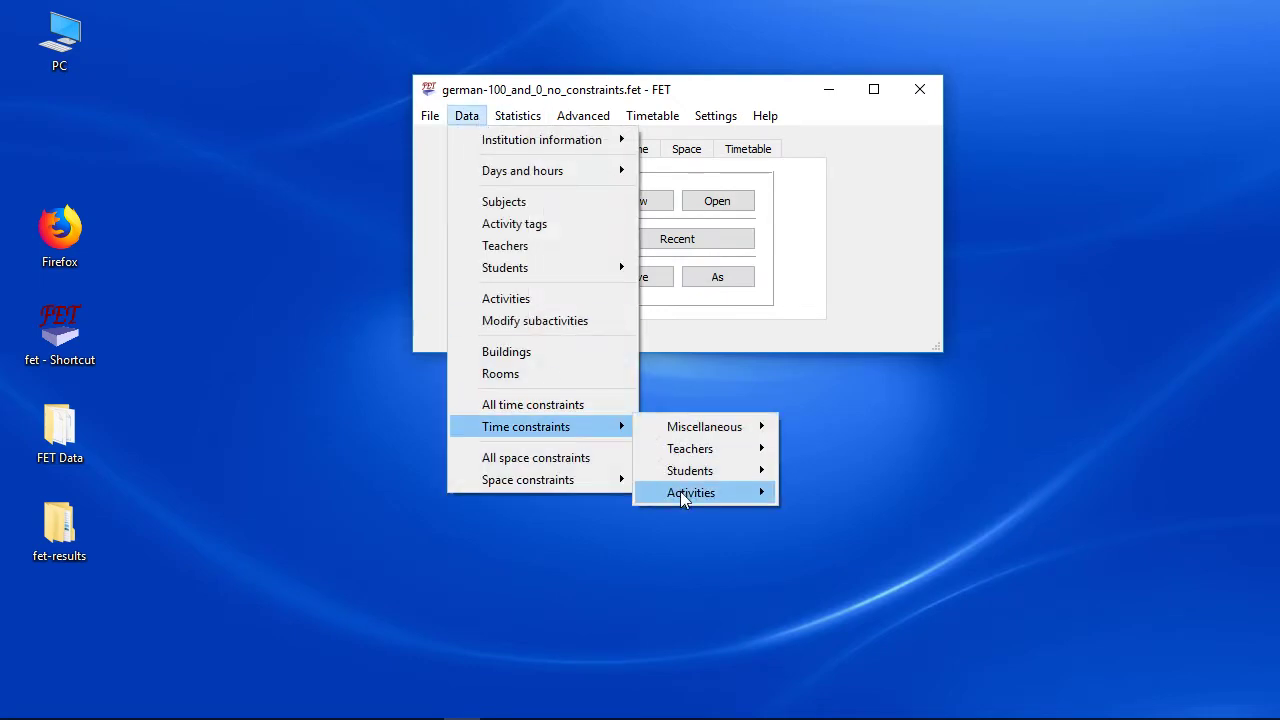
mouse_move(700, 478)
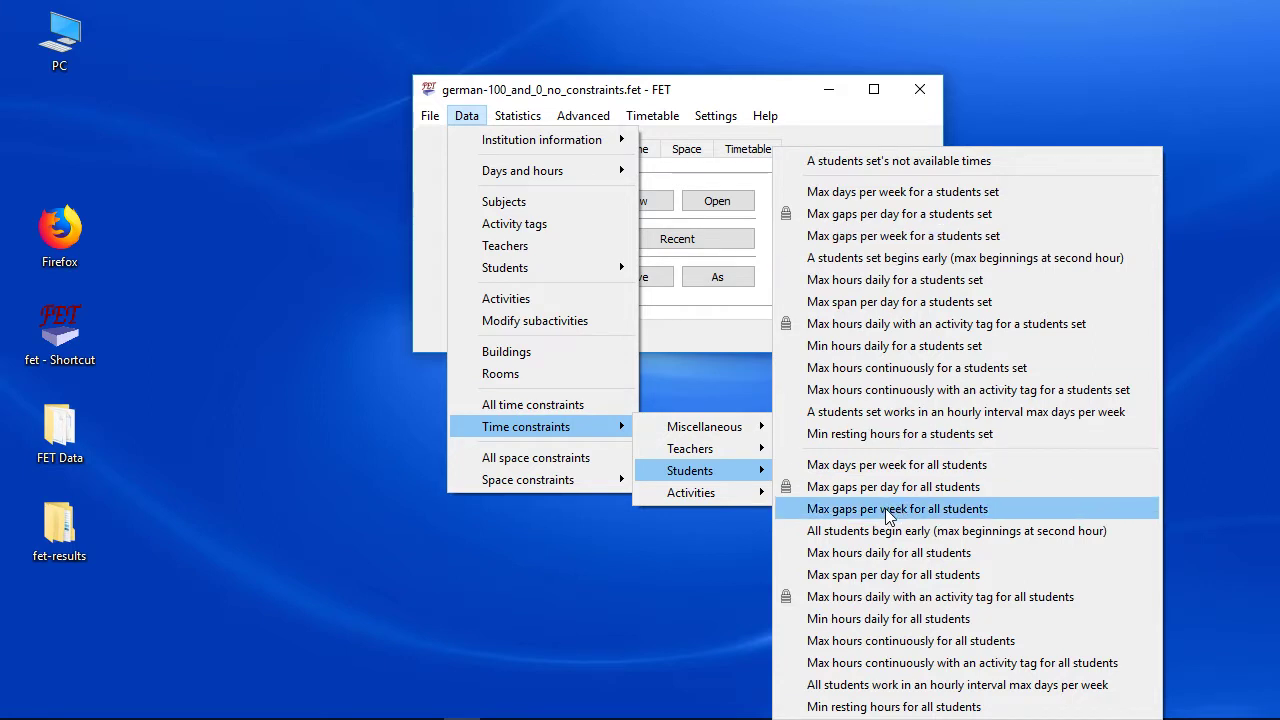
left_click(897, 236)
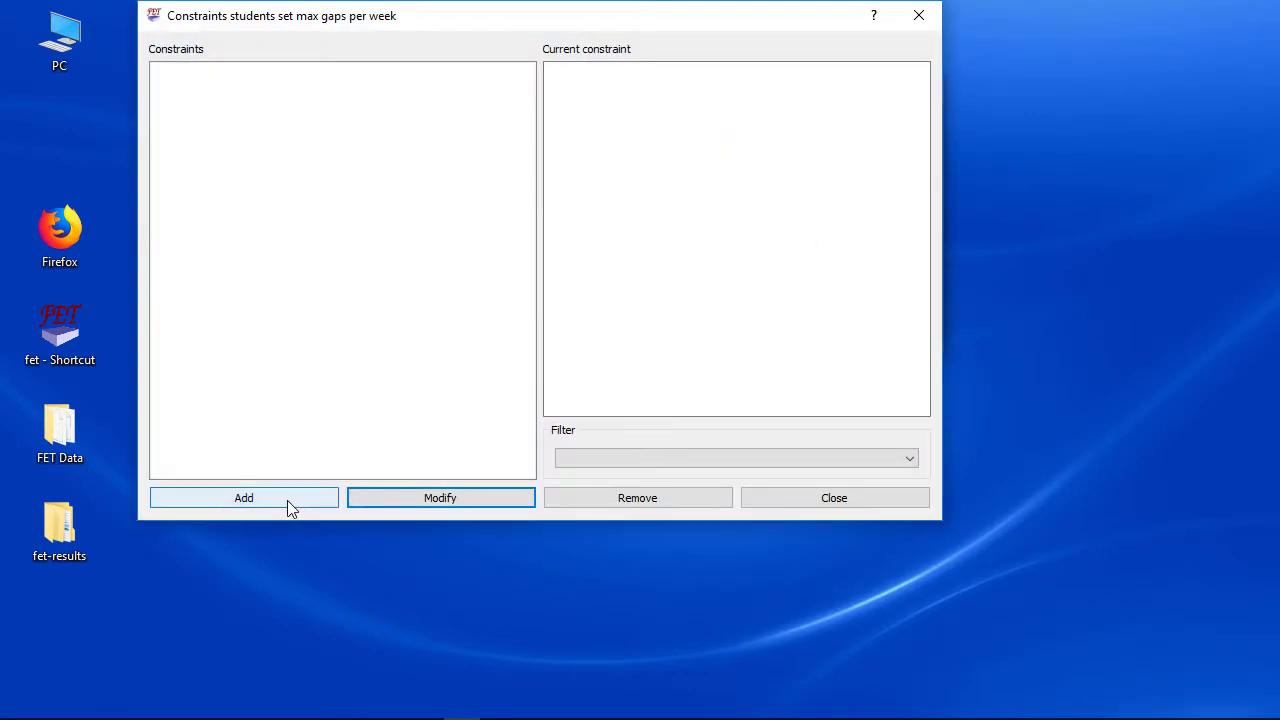
left_click(287, 500)
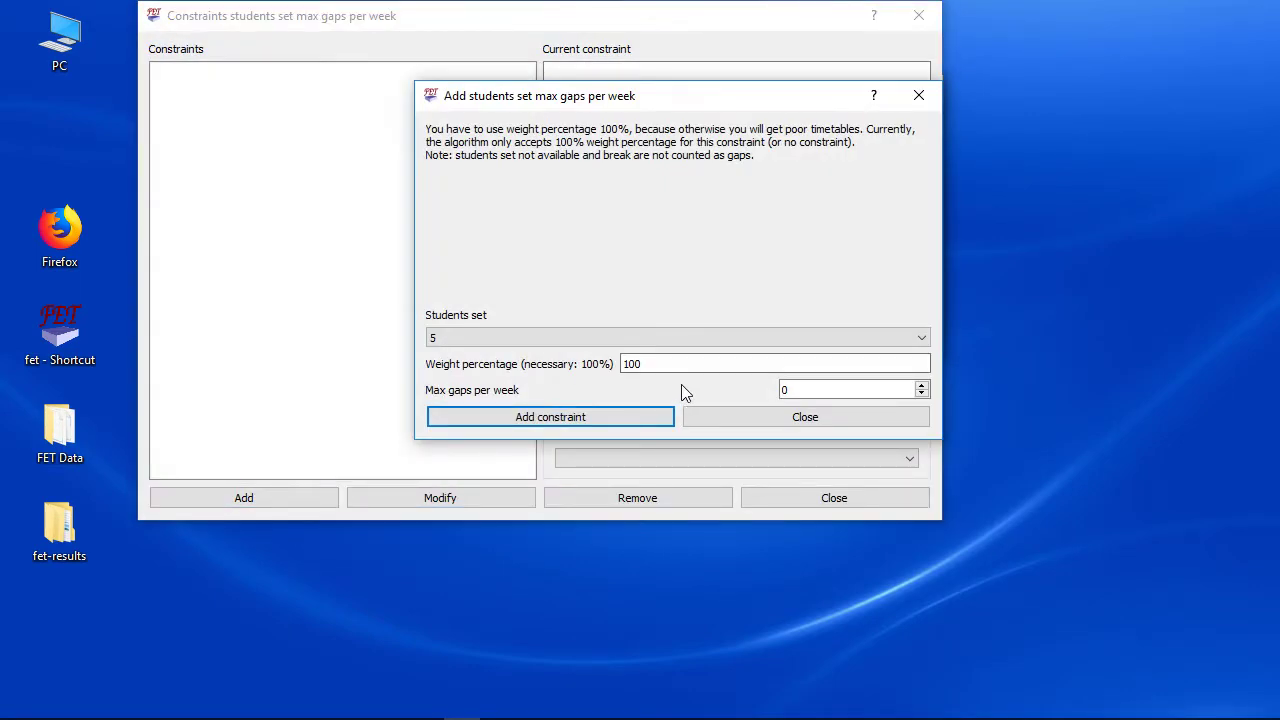
- Add zero-gap max-gaps-per-week constraints at 100% weight for students sets 5 and 6
left_click(660, 418)
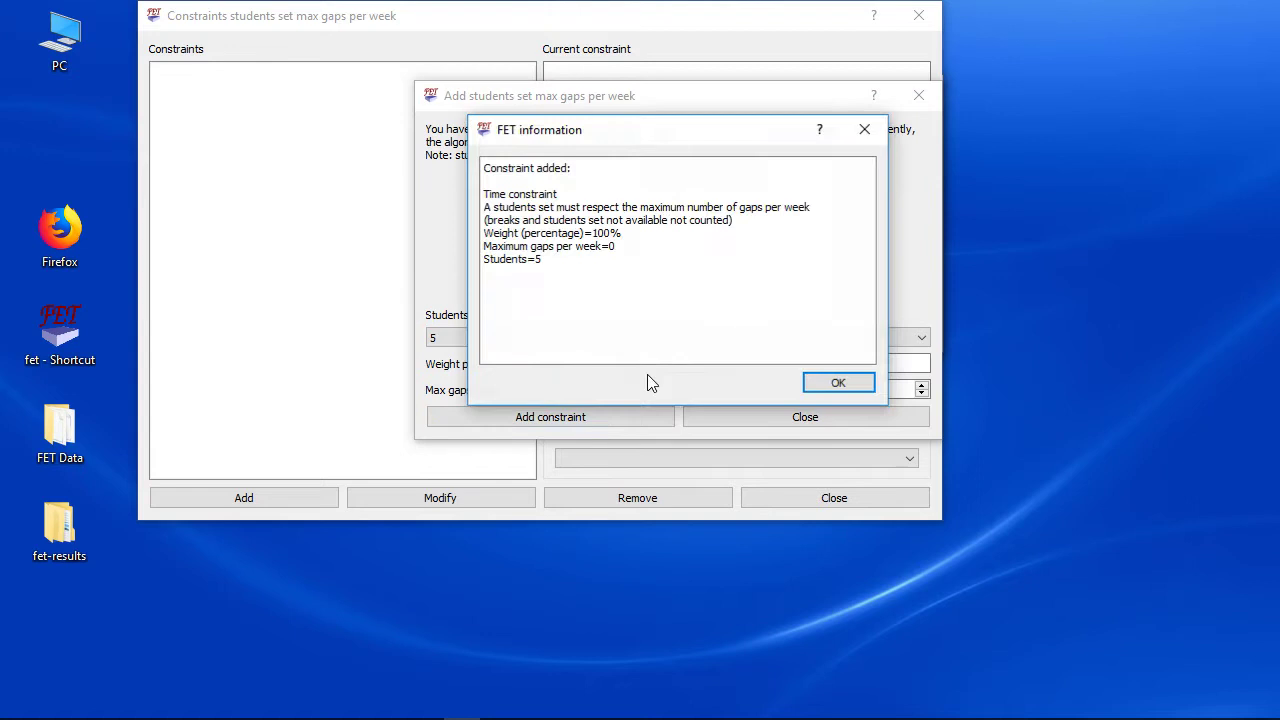
left_click(822, 382)
left_click(641, 341)
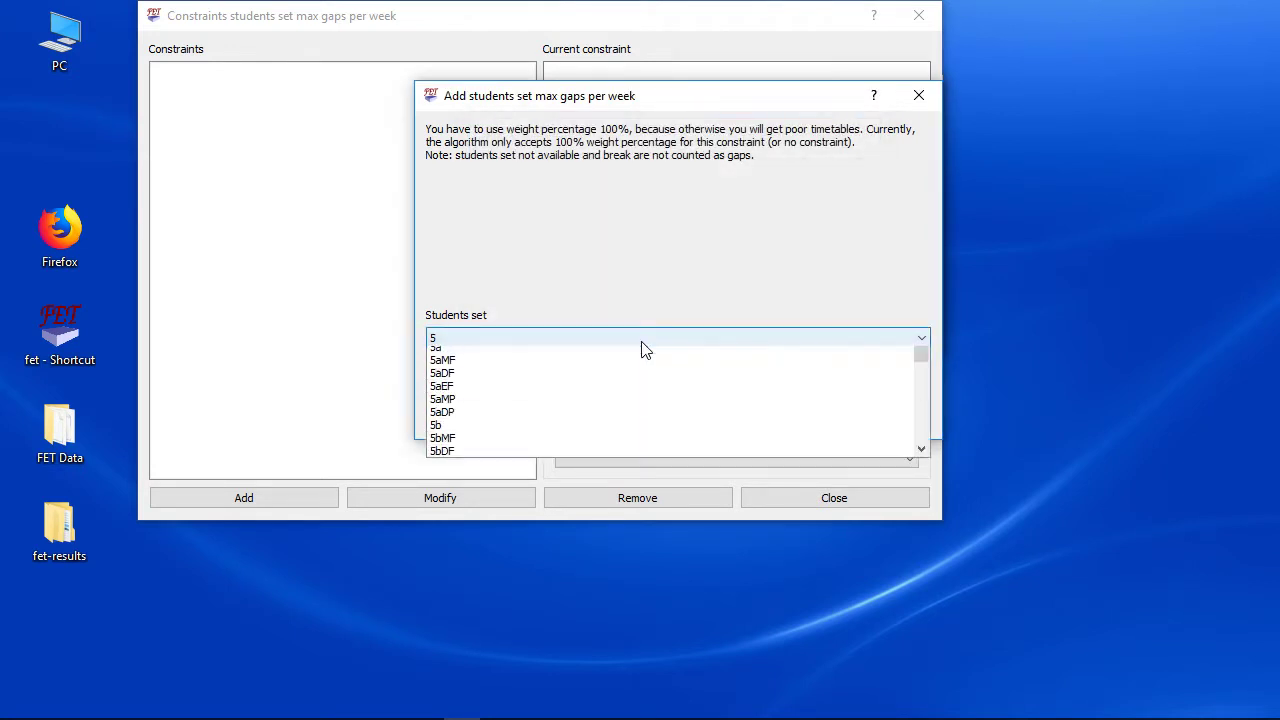
scroll(585, 377, "down", 1)
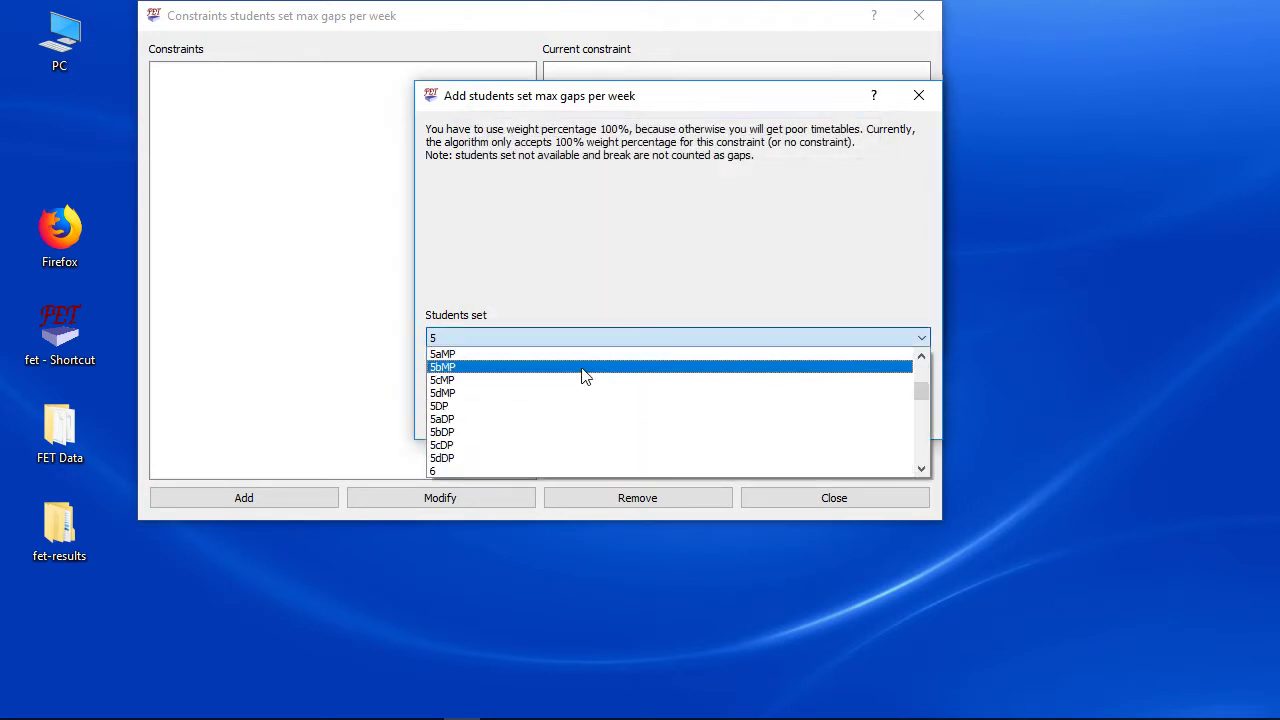
left_click(471, 469)
left_click(508, 422)
left_click(806, 381)
- Add the same zero-gap constraints for students sets 7 and 8, then close both dialogs
left_click(694, 341)
scroll(695, 346, "down", 2)
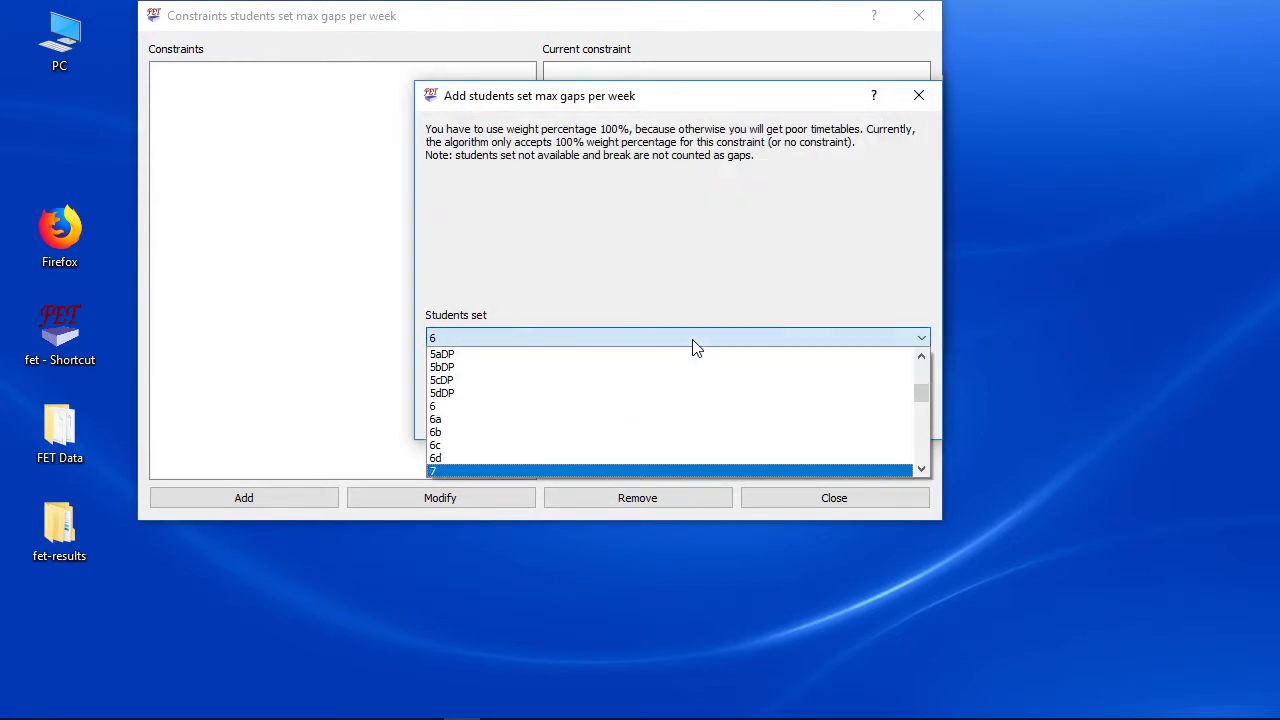
left_click(505, 473)
left_click(566, 418)
left_click(822, 380)
left_click(640, 344)
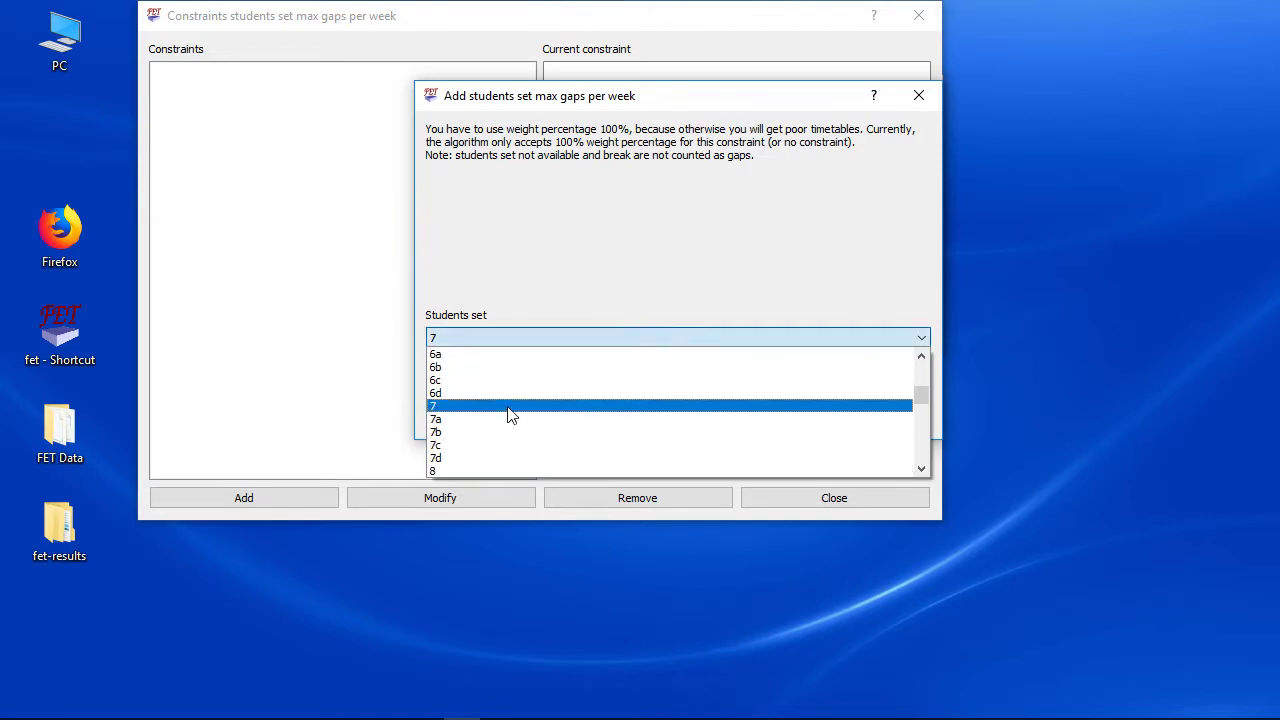
left_click(495, 466)
left_click(523, 416)
left_click(810, 381)
left_click(808, 417)
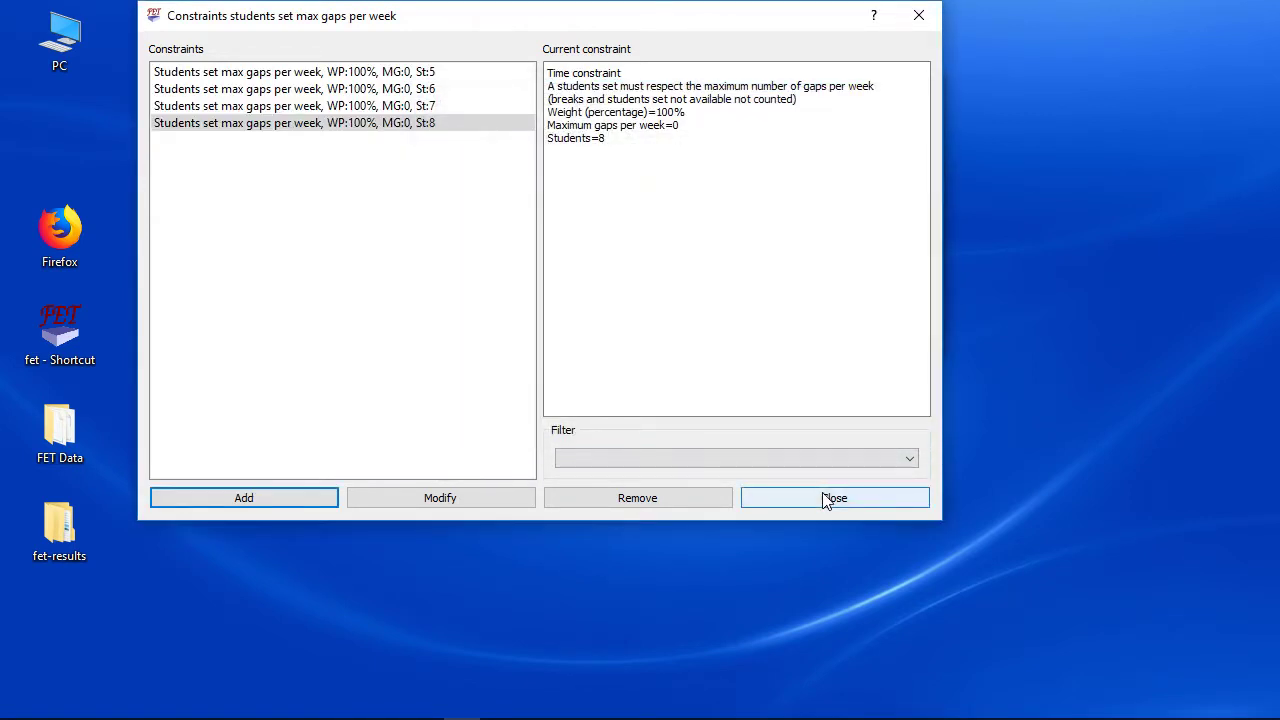
left_click(828, 498)
double_click(55, 535)
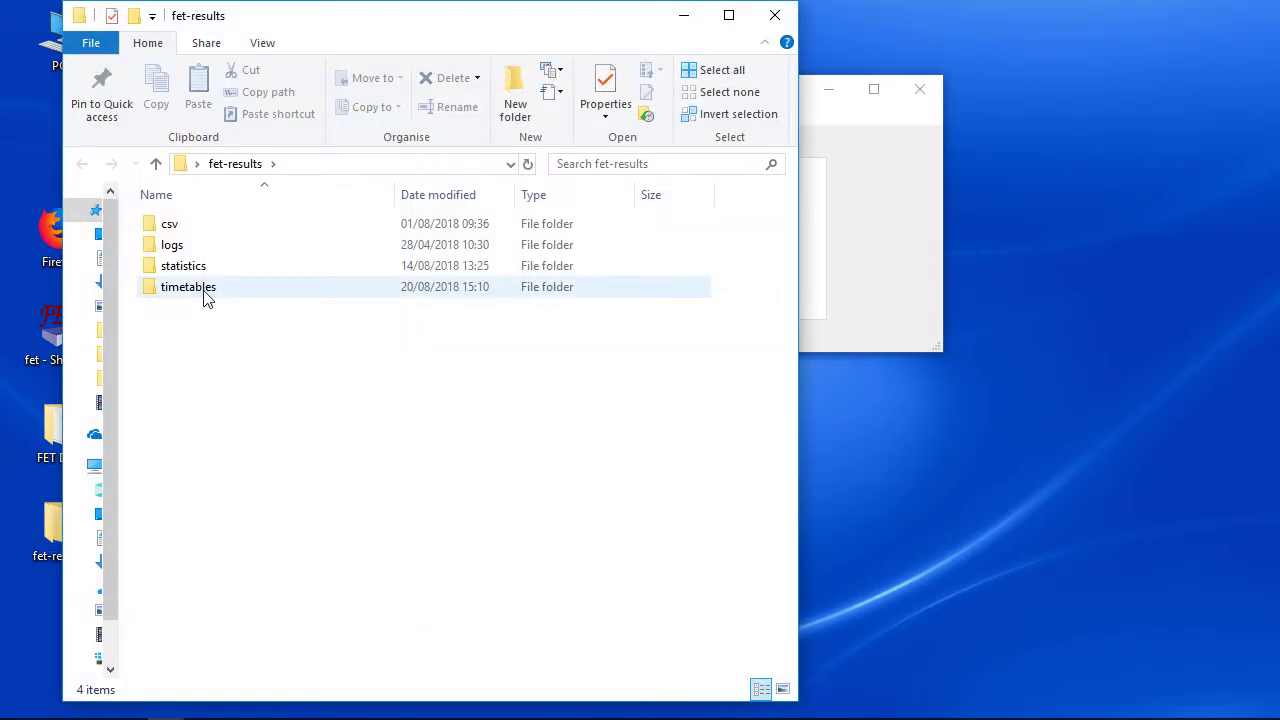
- Open the old timetable's index page and review students statistics showing up to 1 gap per week
double_click(205, 292)
double_click(234, 227)
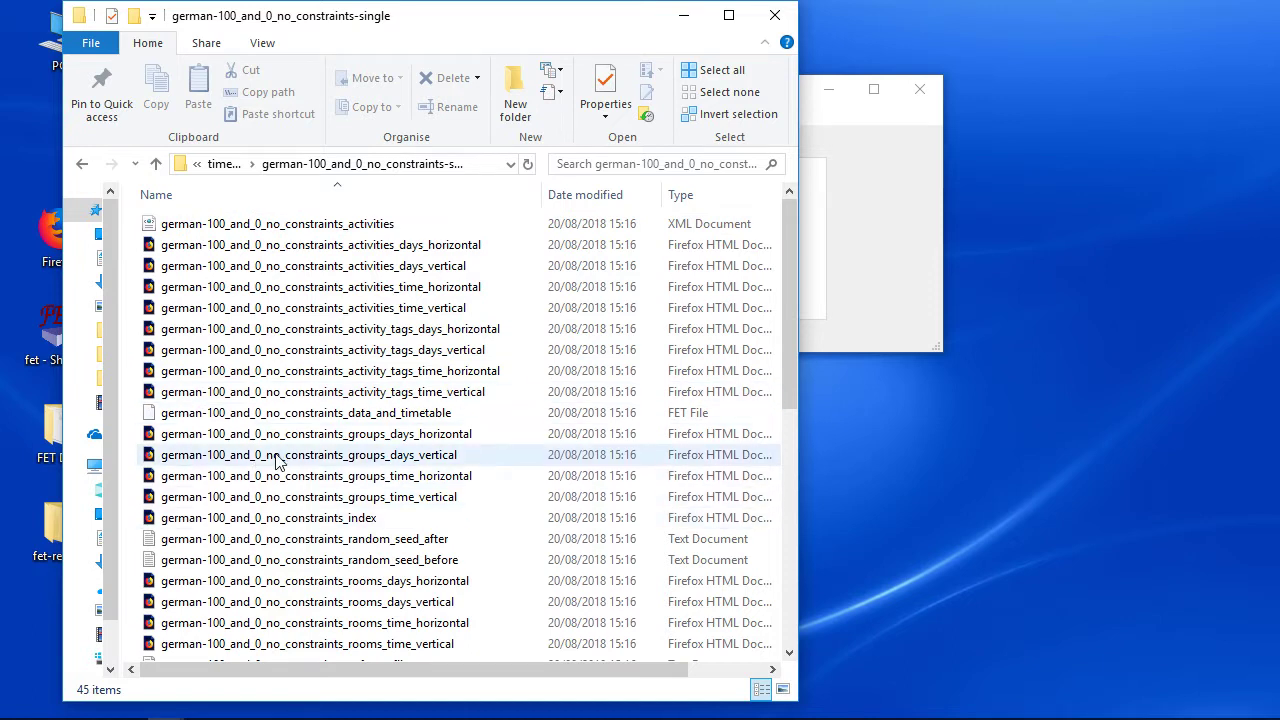
double_click(305, 517)
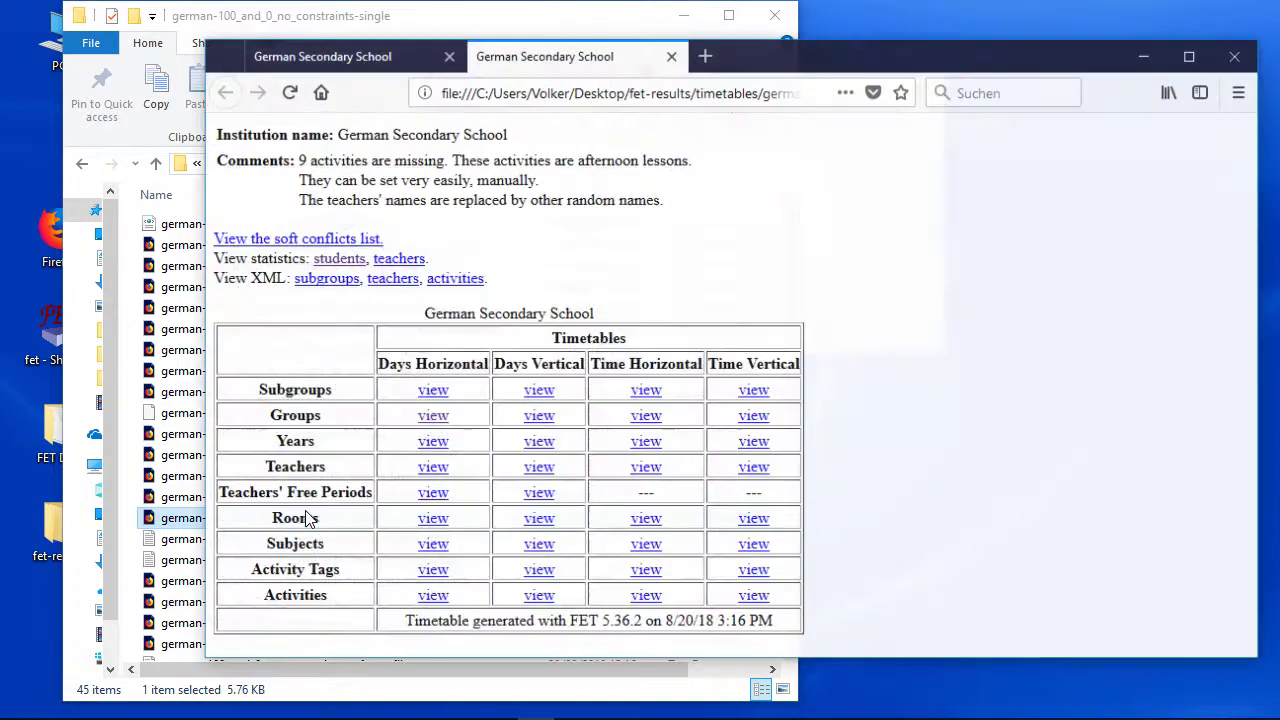
left_click(338, 254)
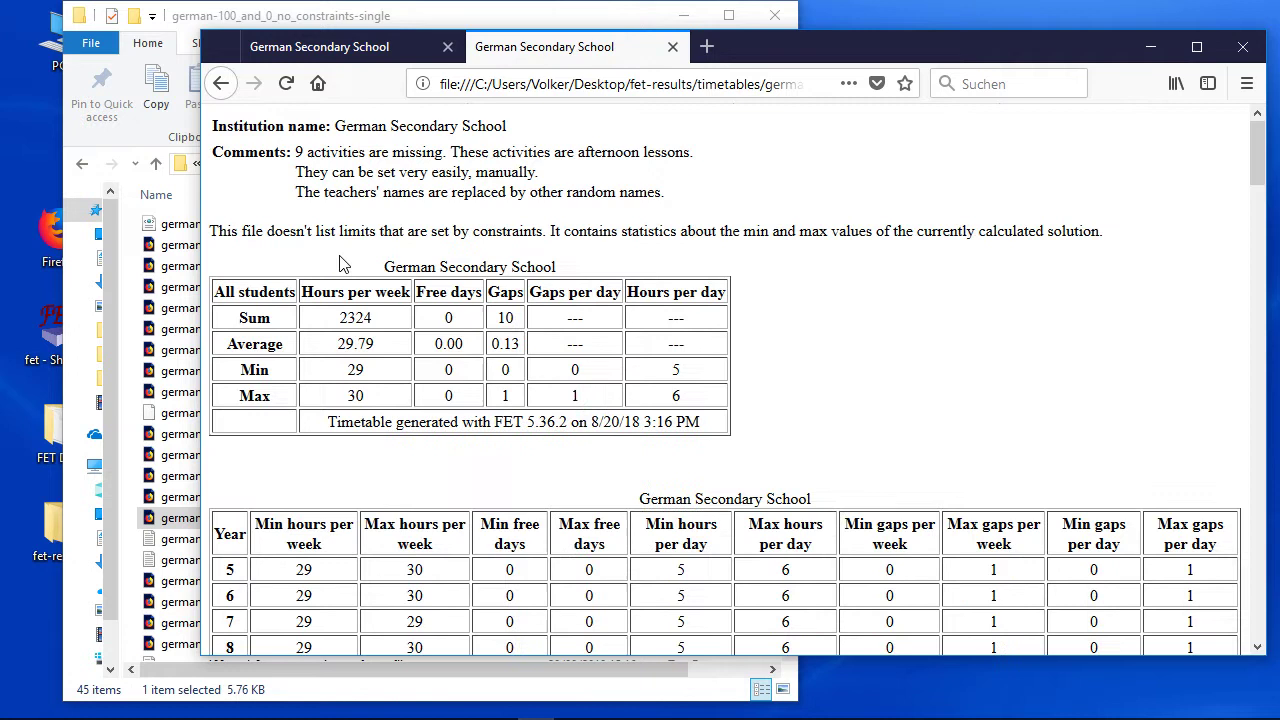
scroll(1160, 420, "down", 3)
scroll(1160, 420, "down", 1)
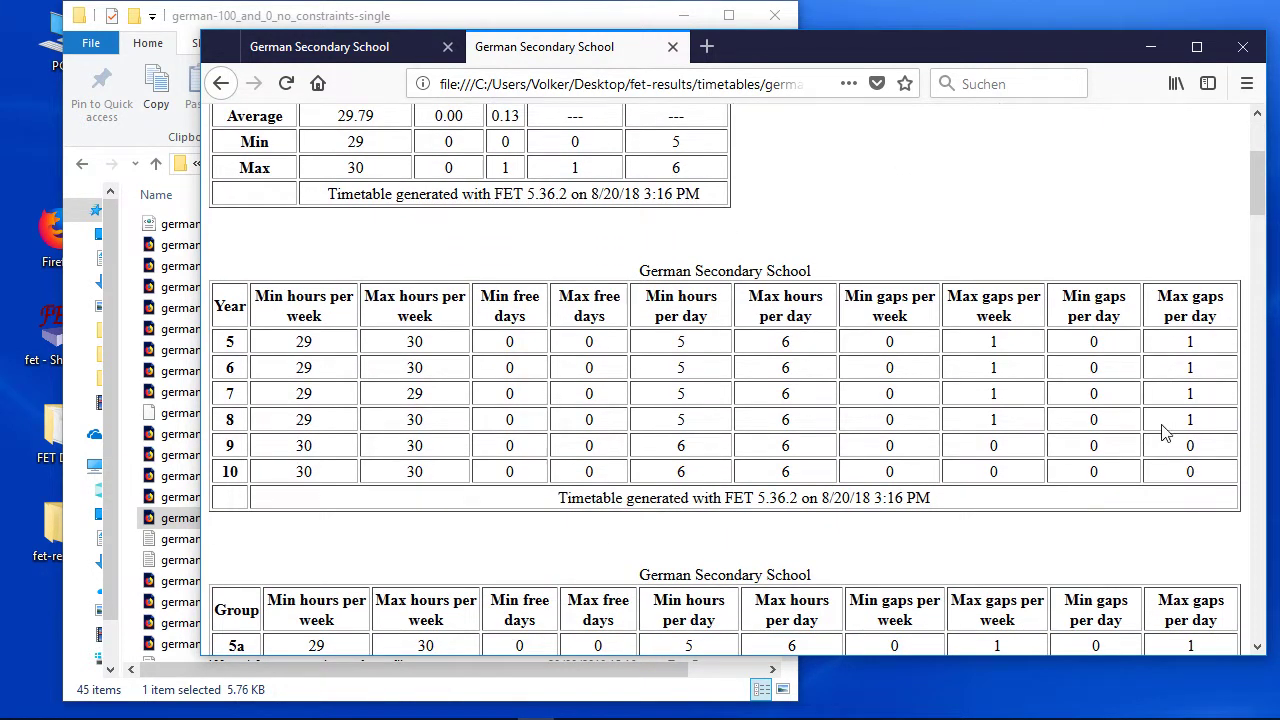
scroll(1143, 393, "down", 6)
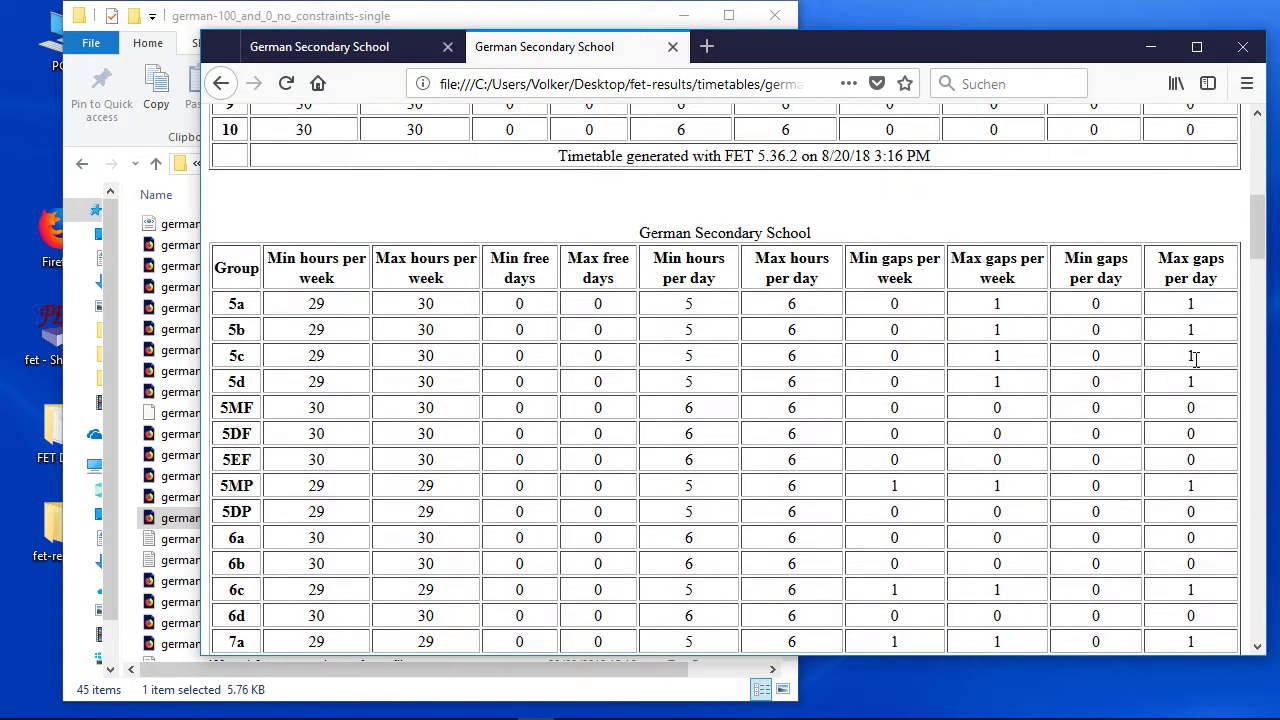
- Minimize Firefox and return to the FET main window
left_click(1141, 44)
left_click(903, 168)
left_click(652, 115)
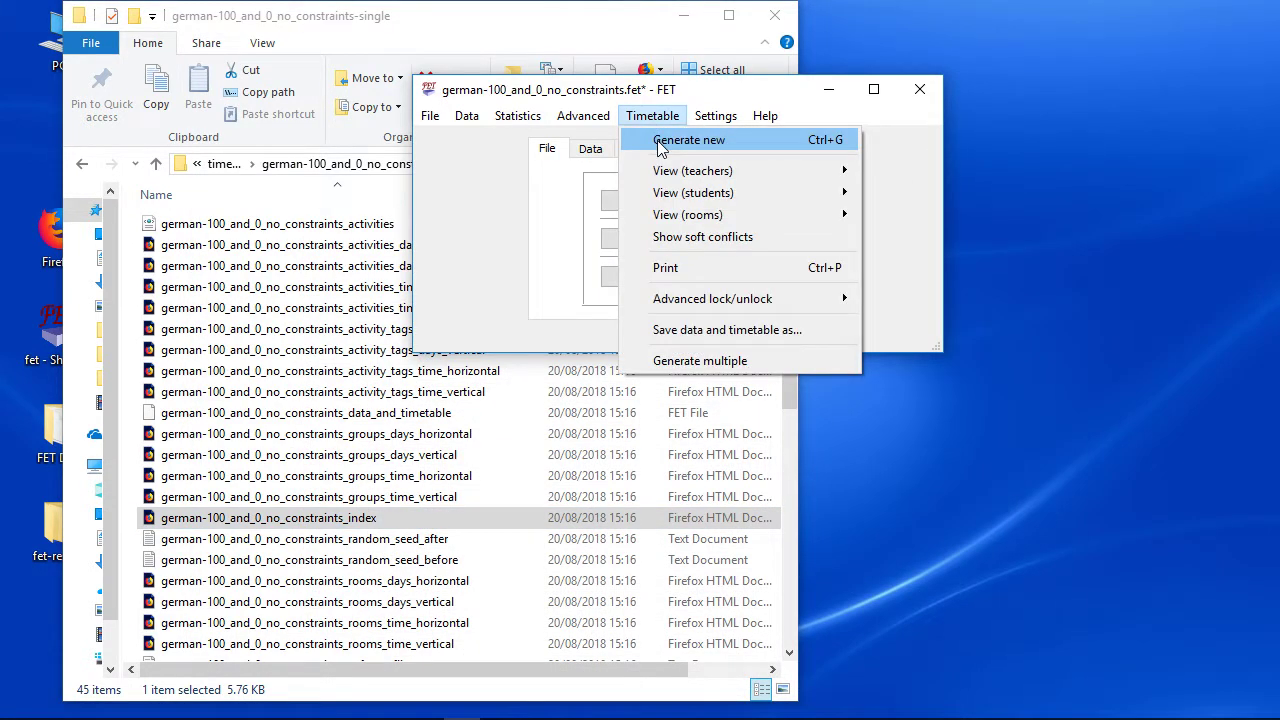
- Generate a new timetable placing all 589 activities and open its fresh index page
left_click(660, 140)
left_click(654, 545)
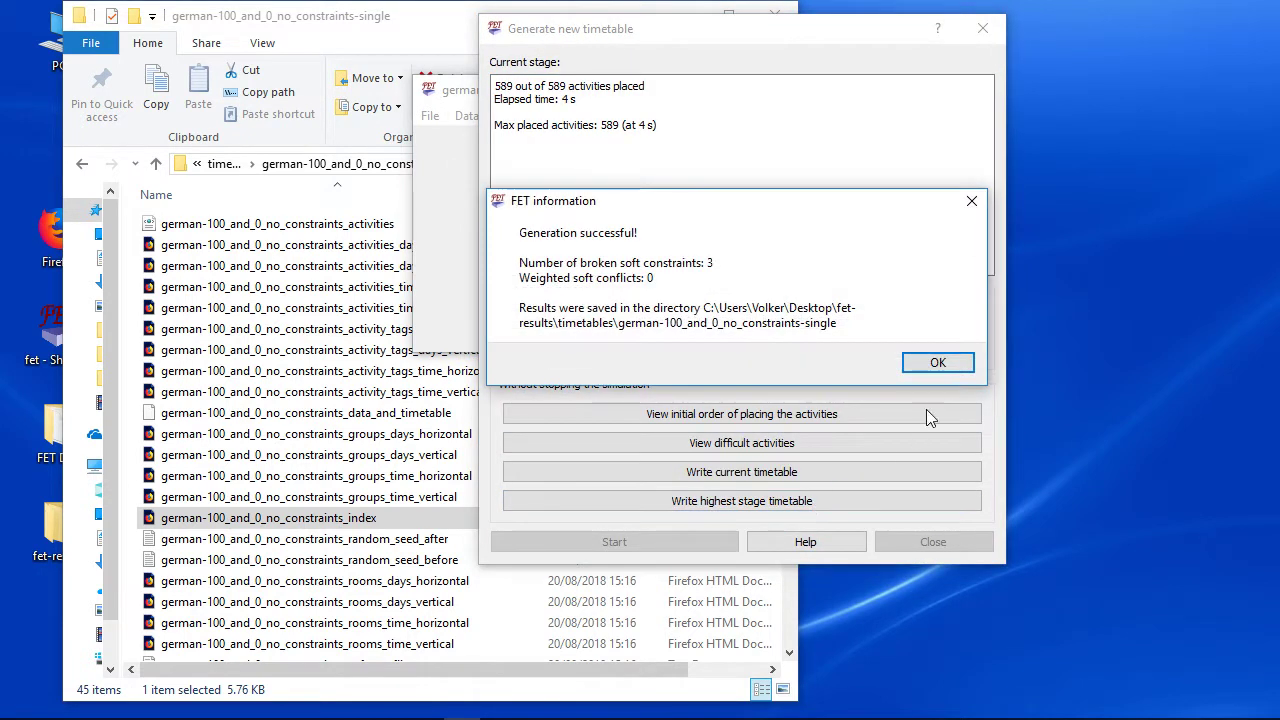
left_click(940, 364)
double_click(385, 518)
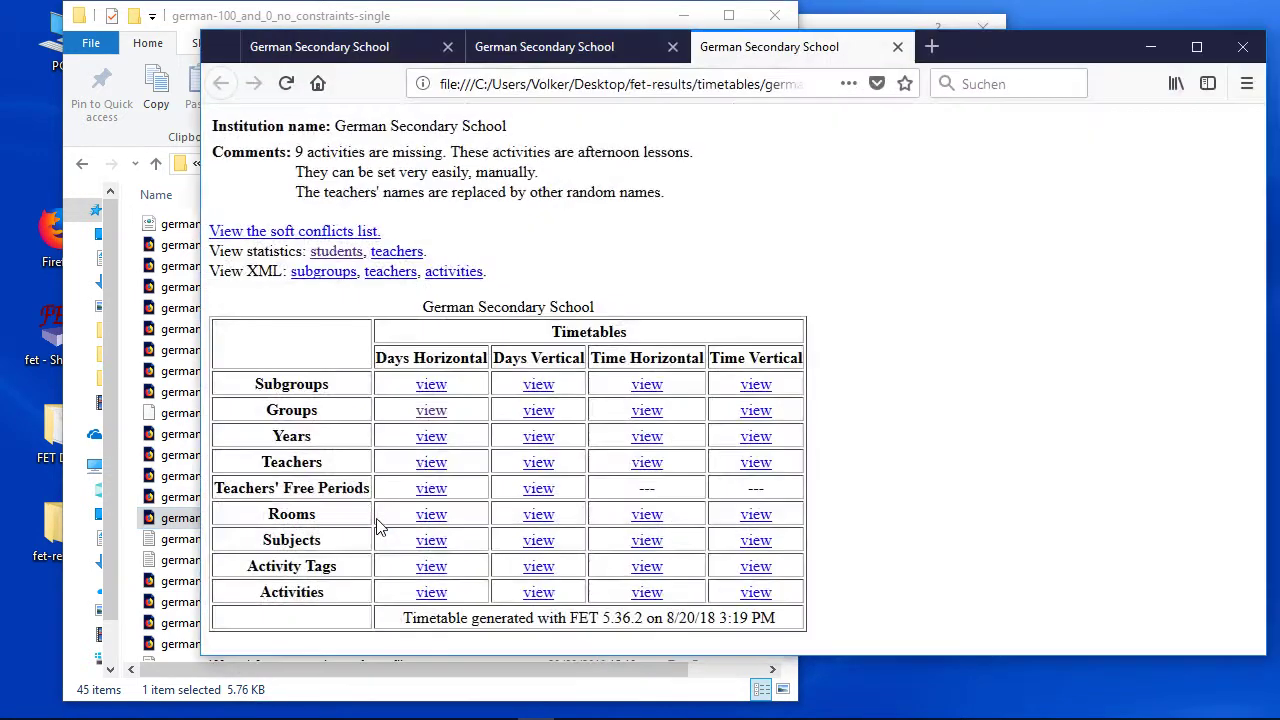
- Check that the new students statistics show zero gaps for every year and group
left_click(350, 253)
scroll(1008, 357, "down", 5)
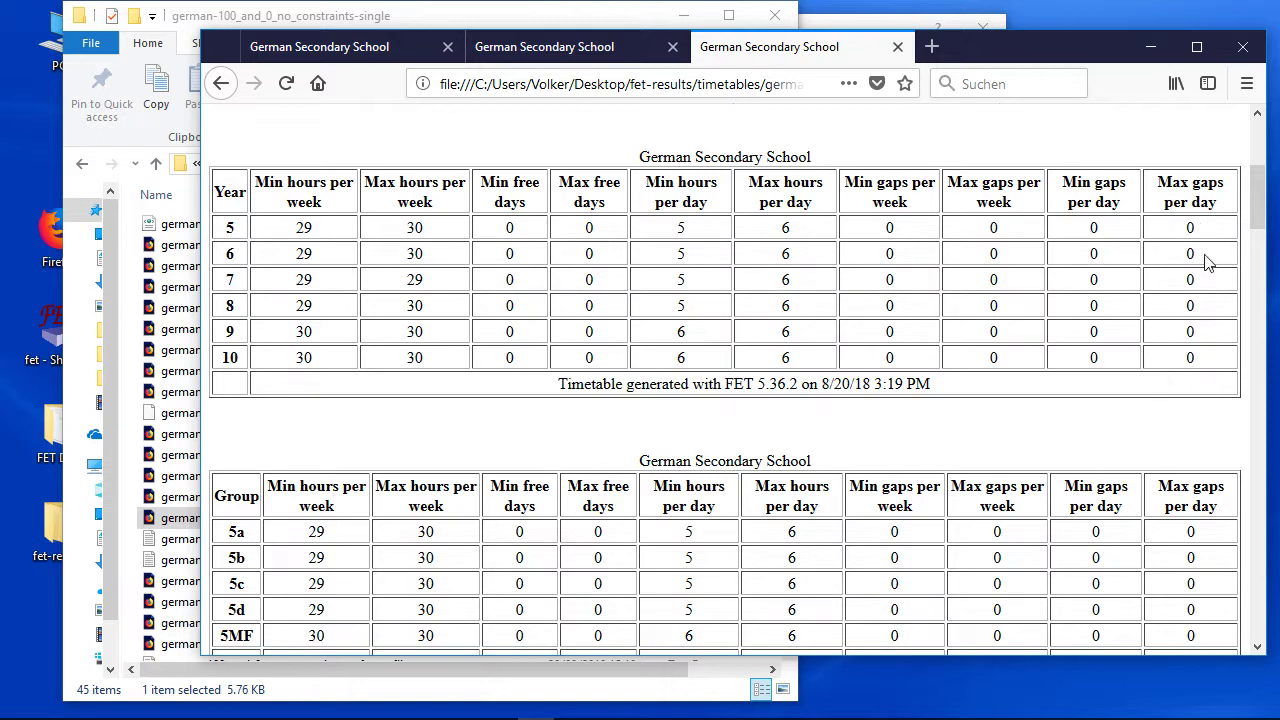
left_click(883, 28)
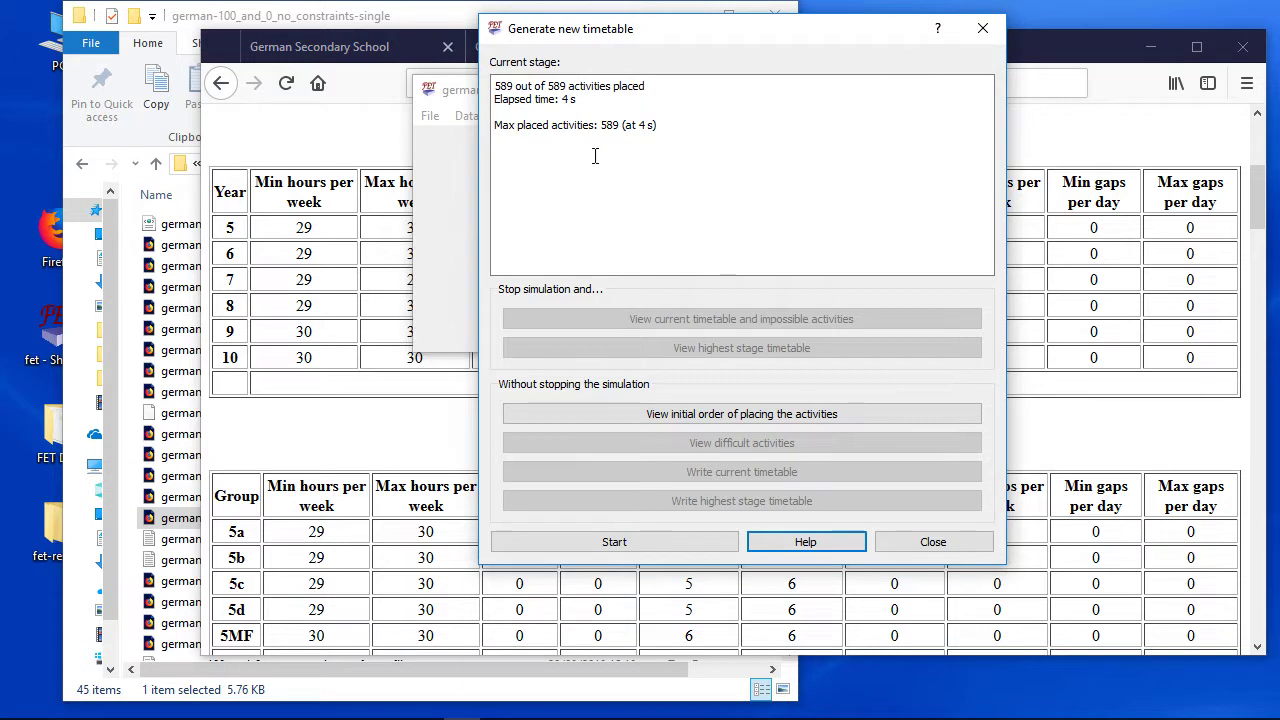
left_click(386, 173)
- Review the teachers statistics with 127 total gaps, then close Firefox and all three tabs
left_click(229, 83)
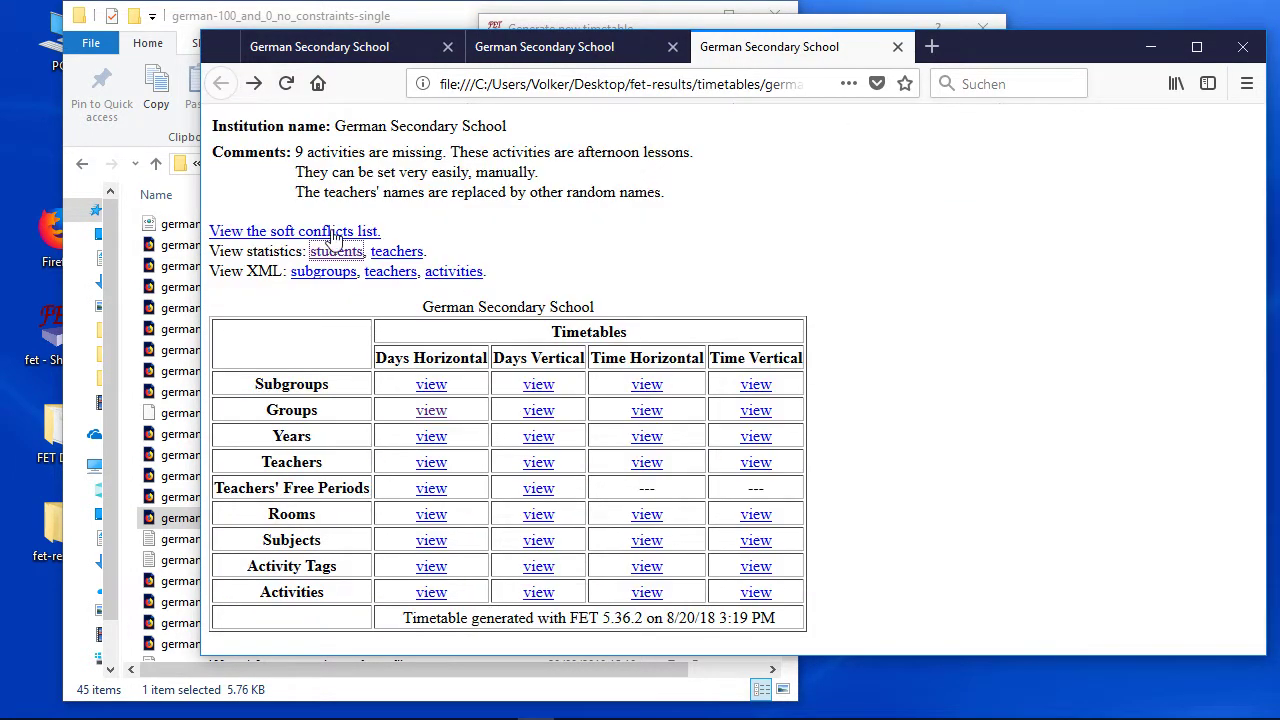
left_click(400, 251)
scroll(985, 330, "down", 5)
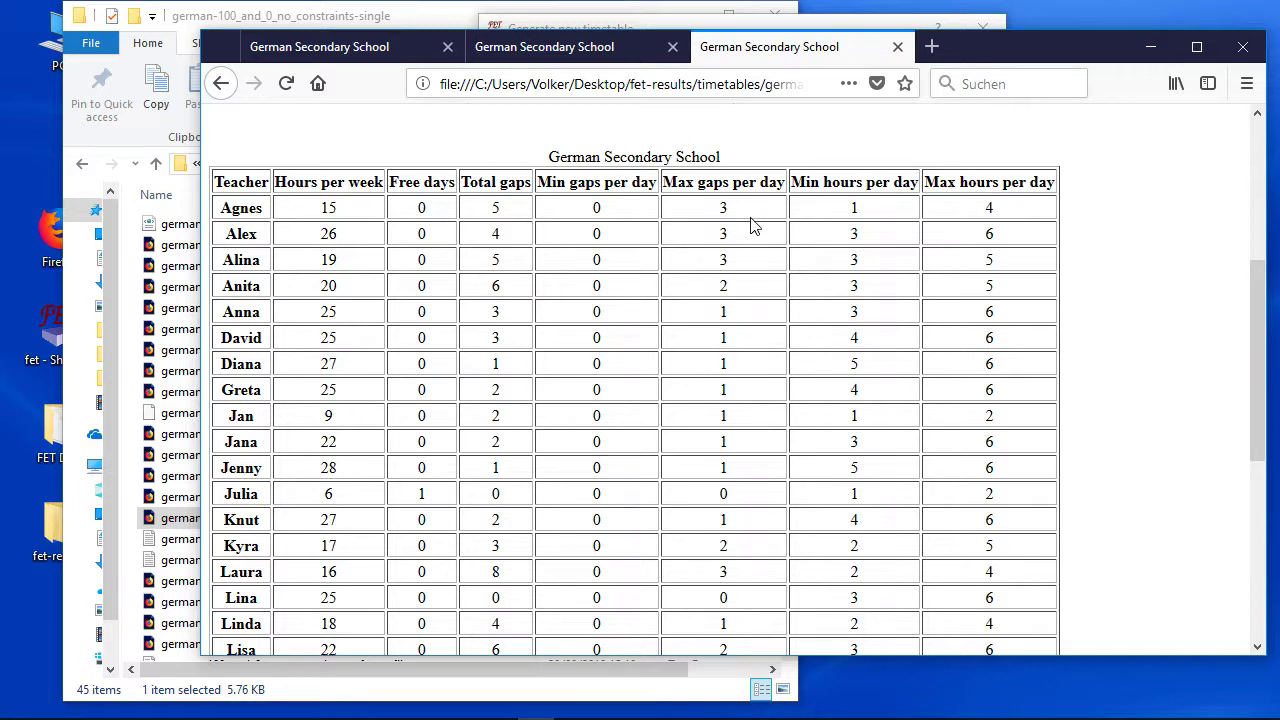
left_click(1242, 46)
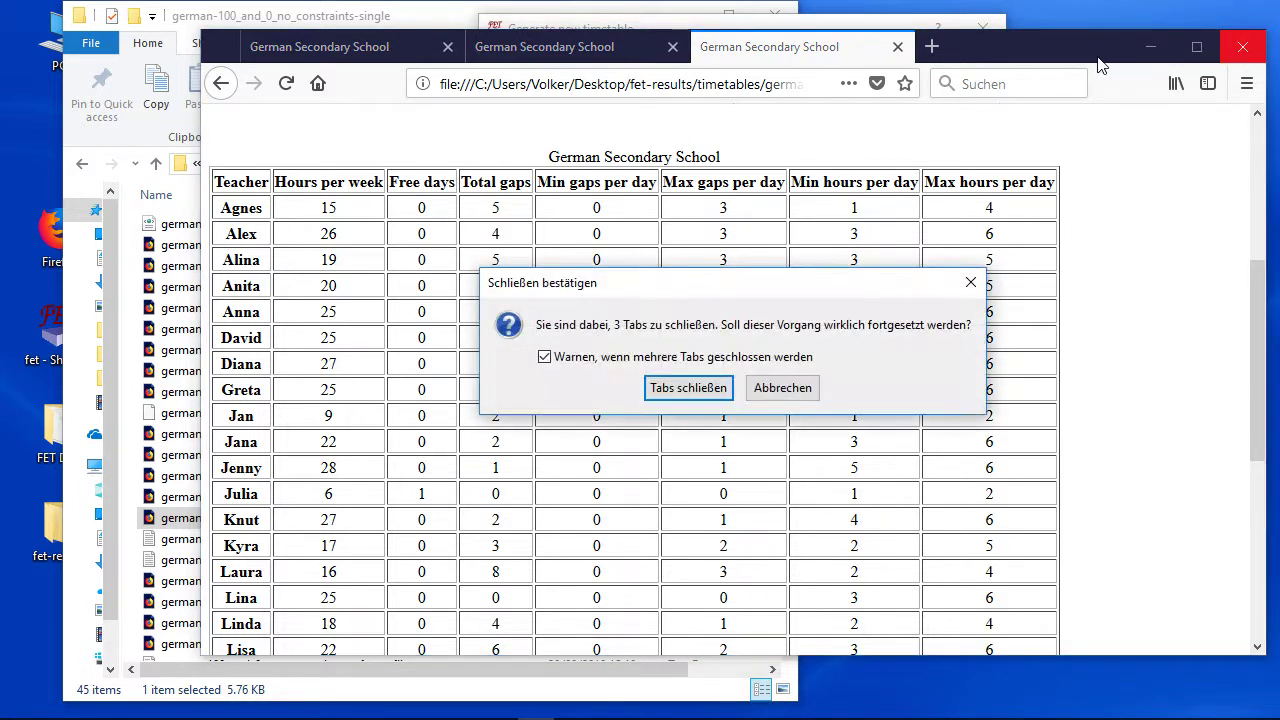
left_click(688, 387)
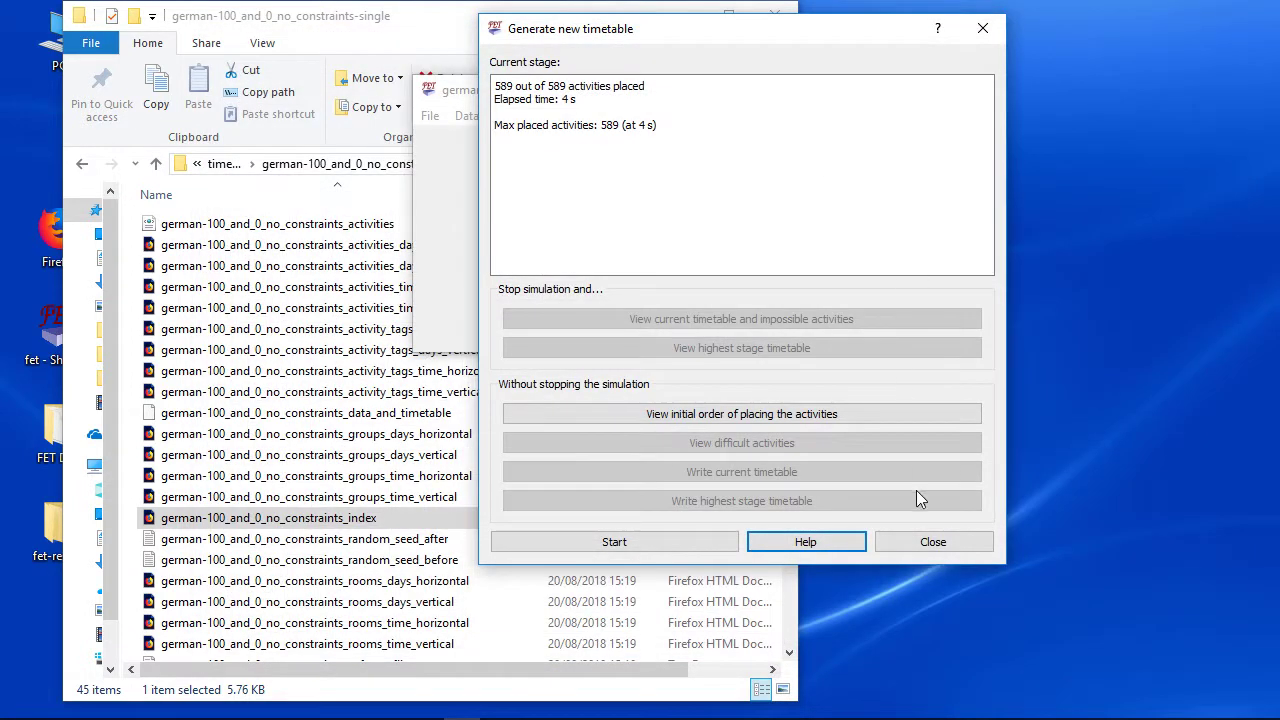
- Open the teacher not-available times constraints and begin adding a new one
left_click(932, 542)
left_click(466, 115)
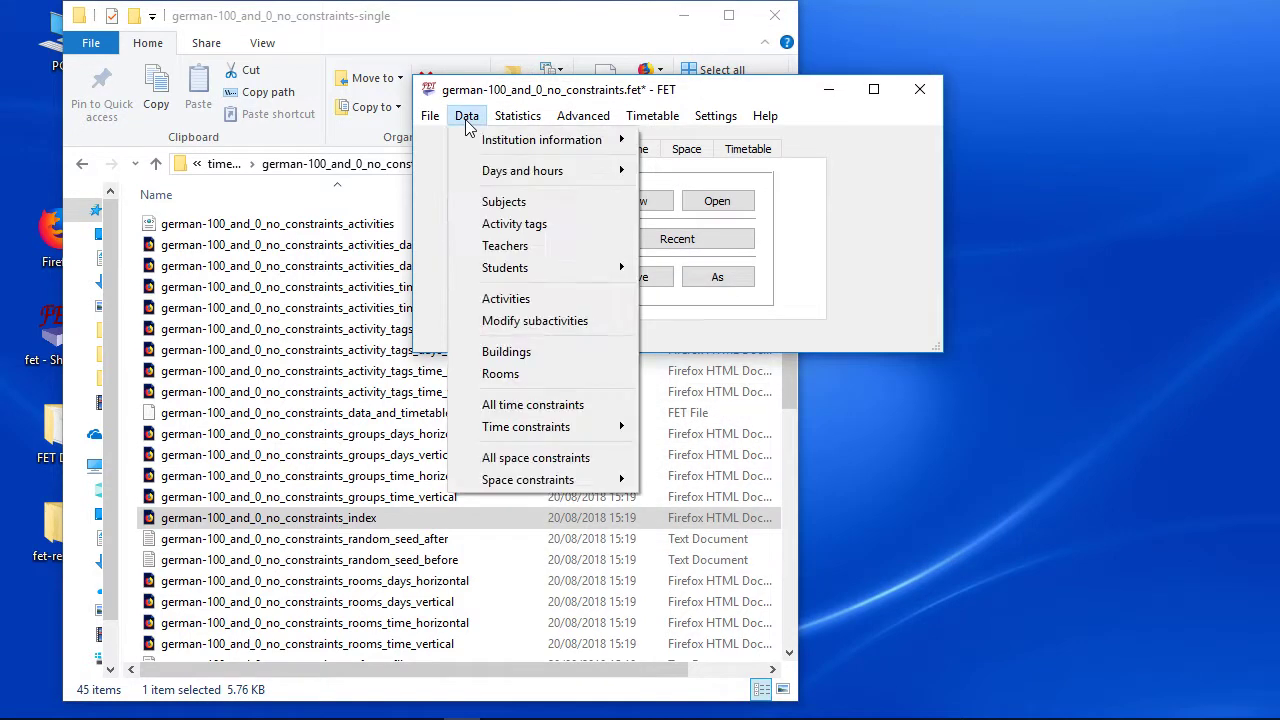
mouse_move(526, 438)
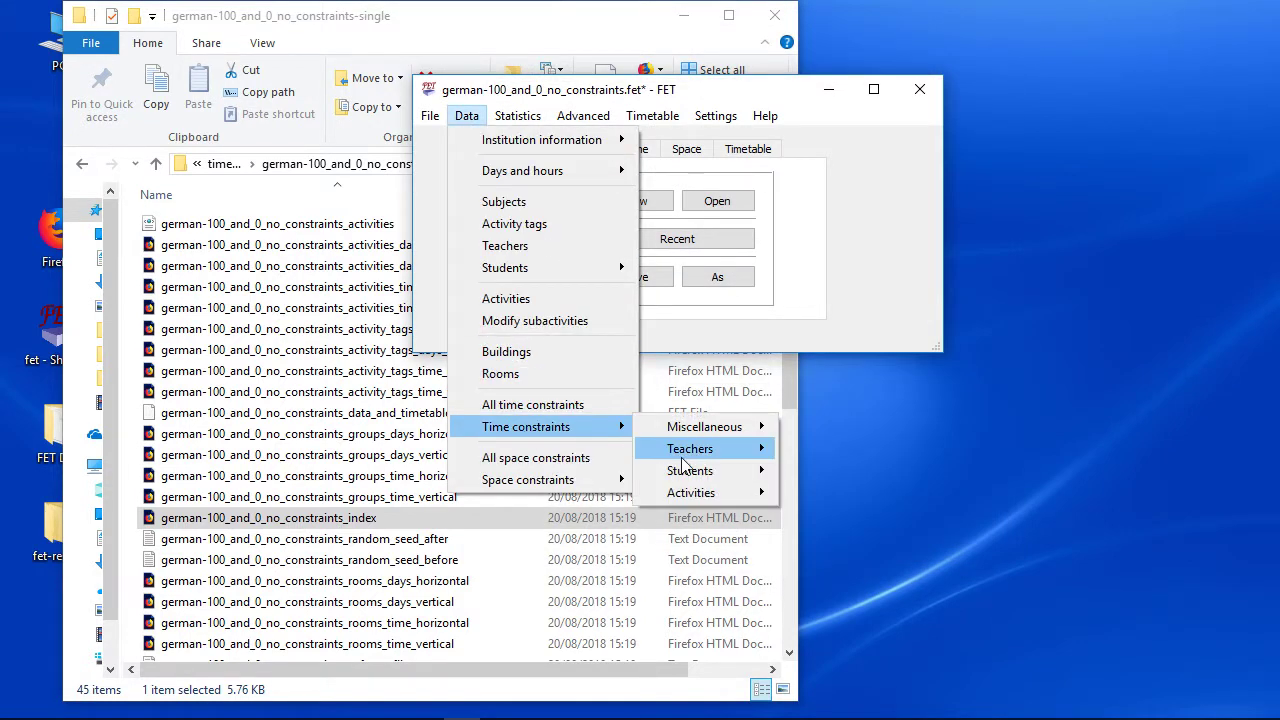
mouse_move(686, 450)
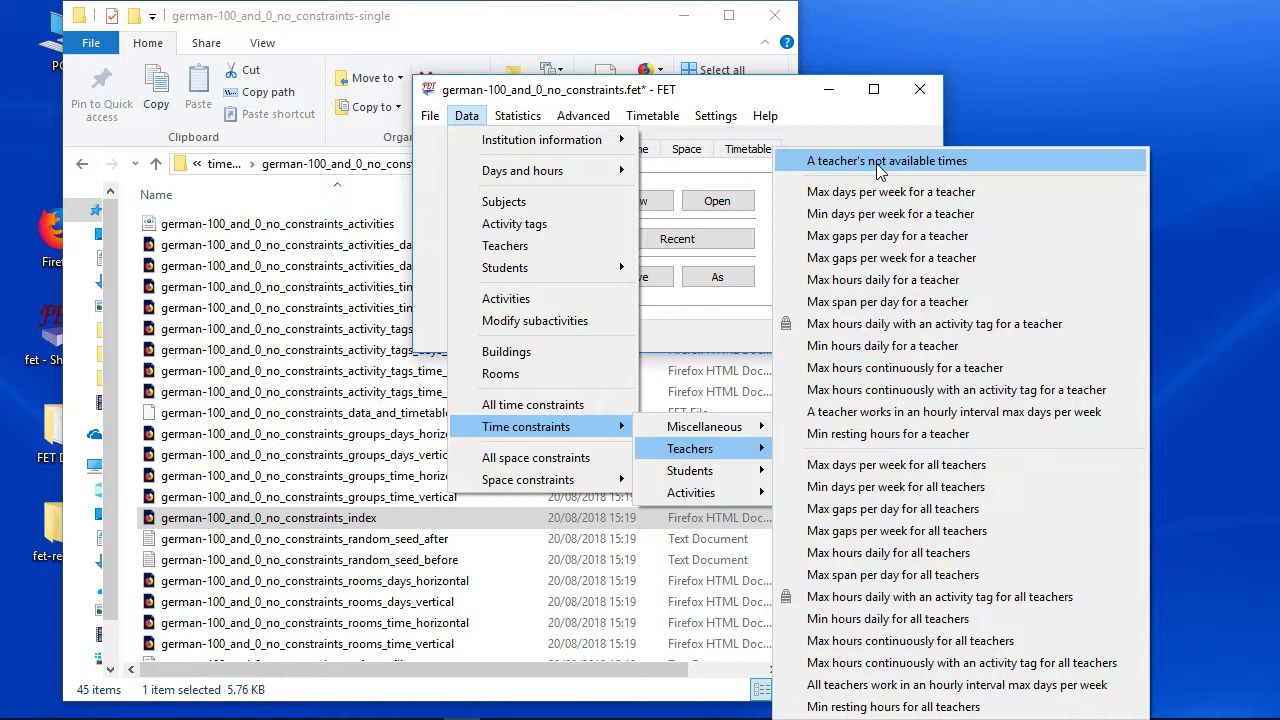
left_click(880, 165)
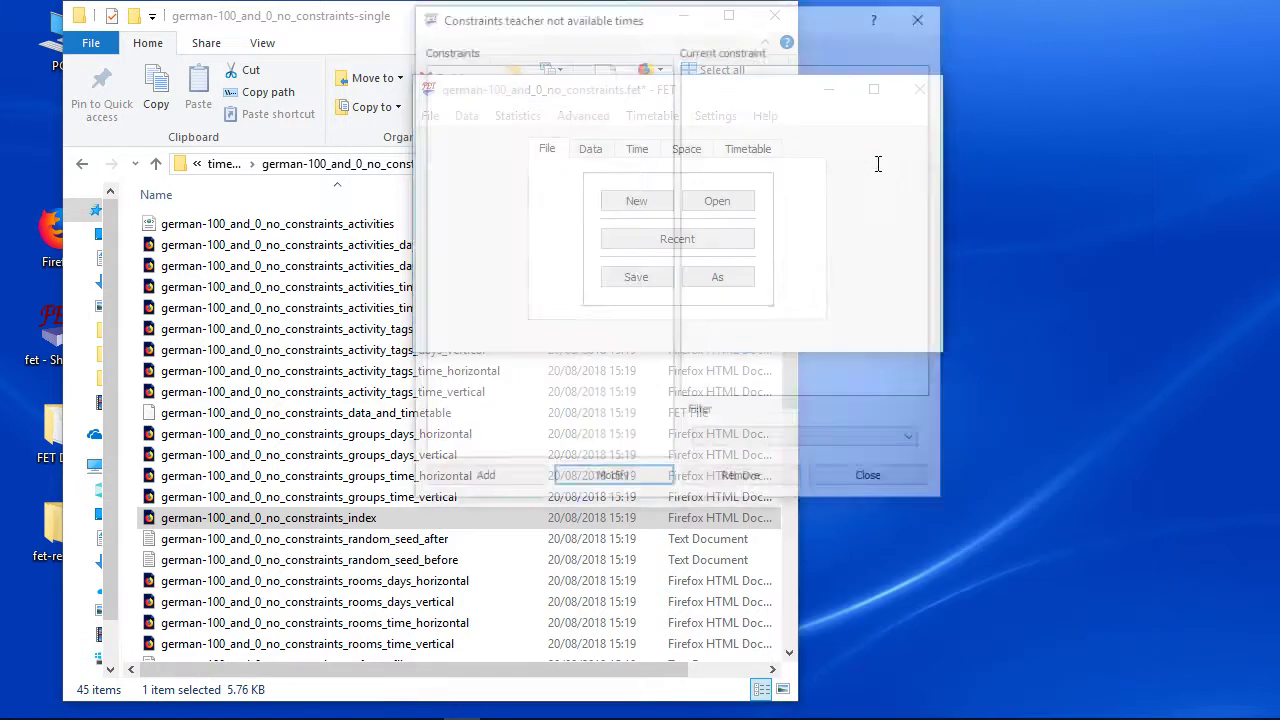
left_click(503, 483)
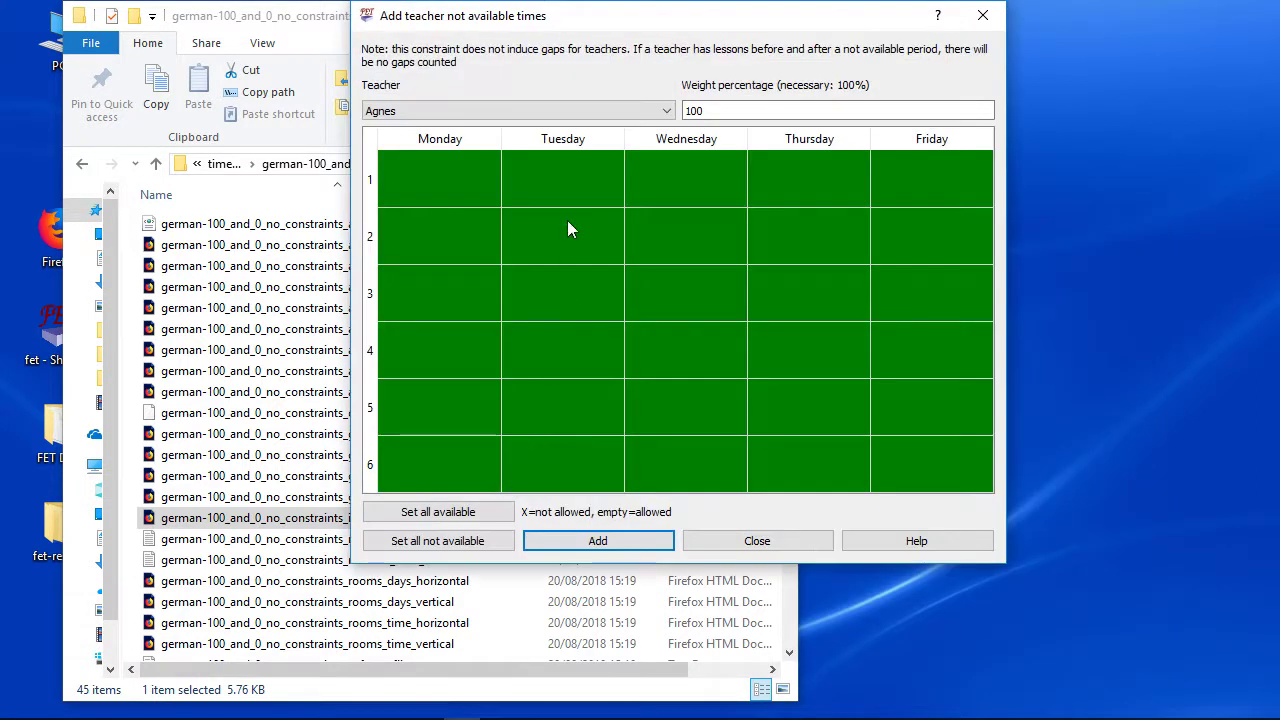
- Mark the chosen teacher unavailable for all six Monday periods at 100% weight
left_click(531, 108)
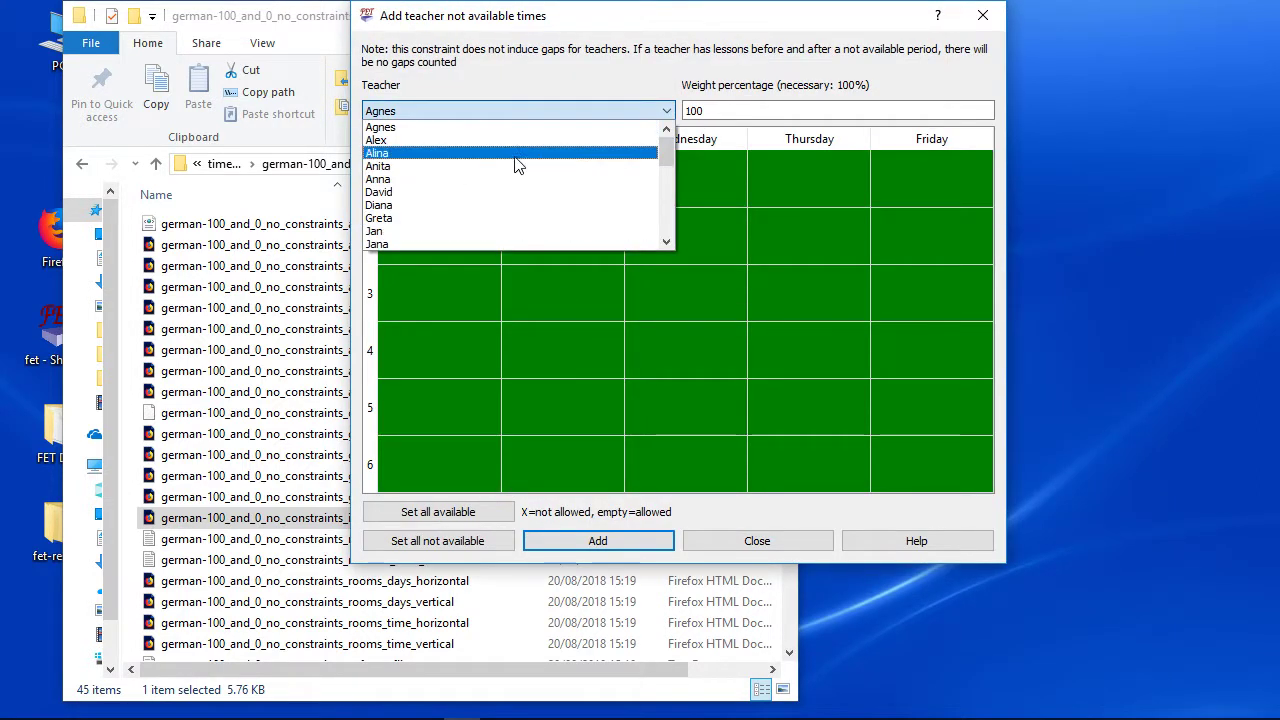
scroll(462, 226, "down", 1)
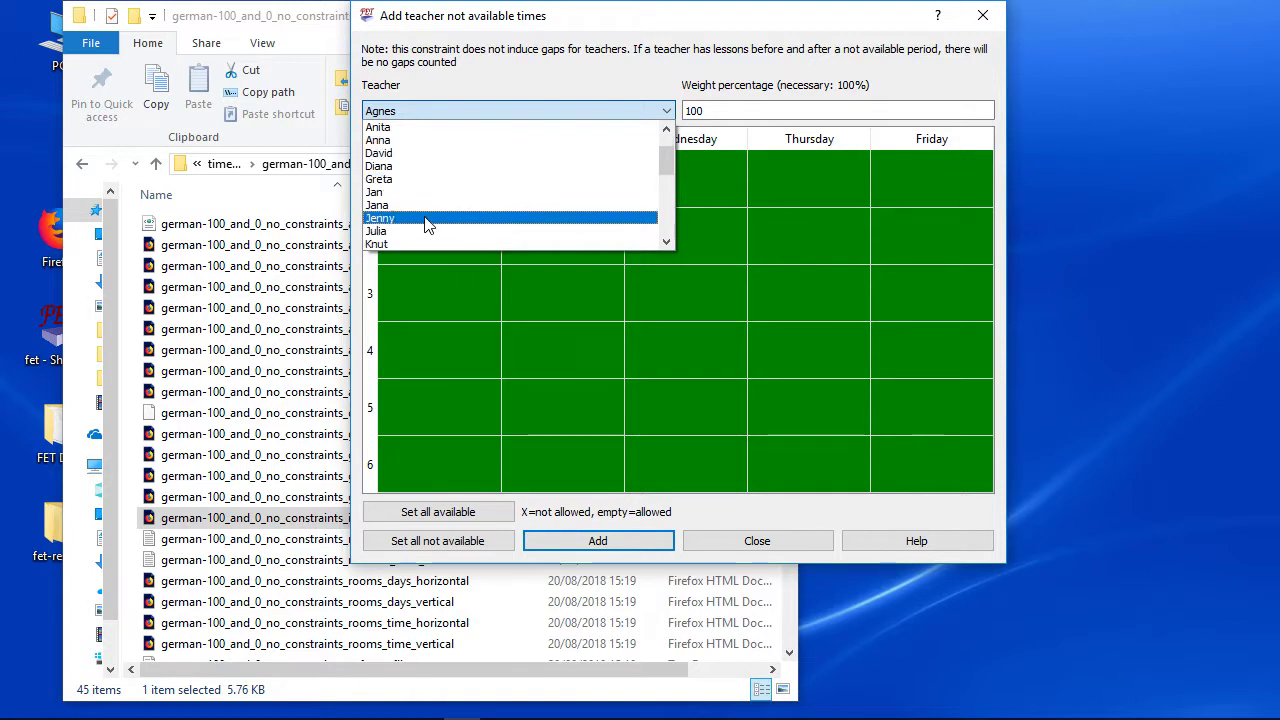
left_click(420, 231)
left_click(436, 139)
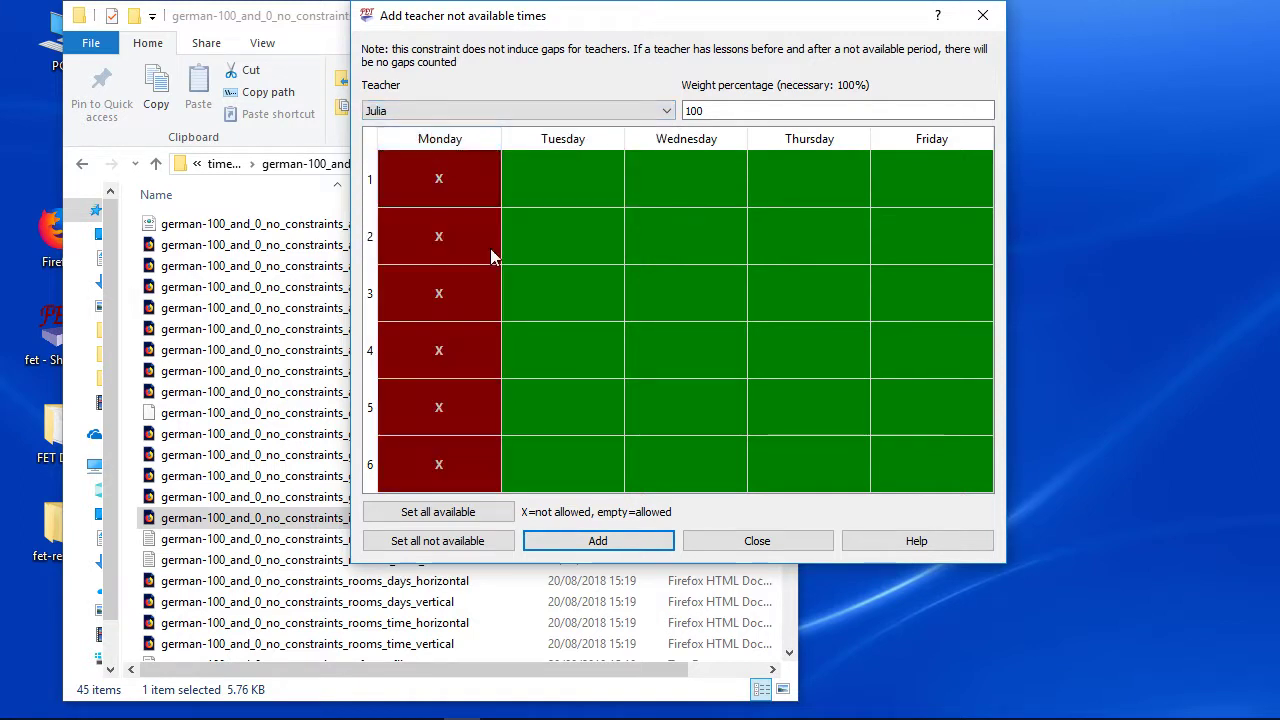
left_click(605, 542)
left_click(837, 408)
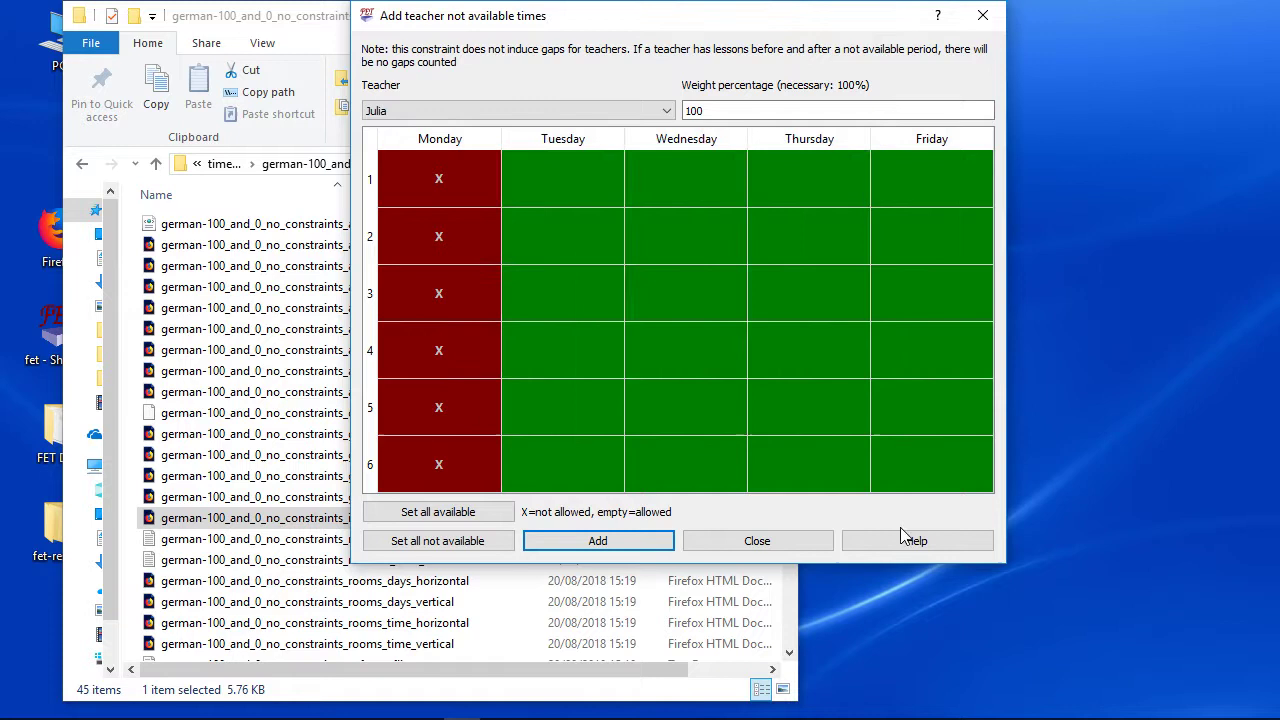
left_click(765, 545)
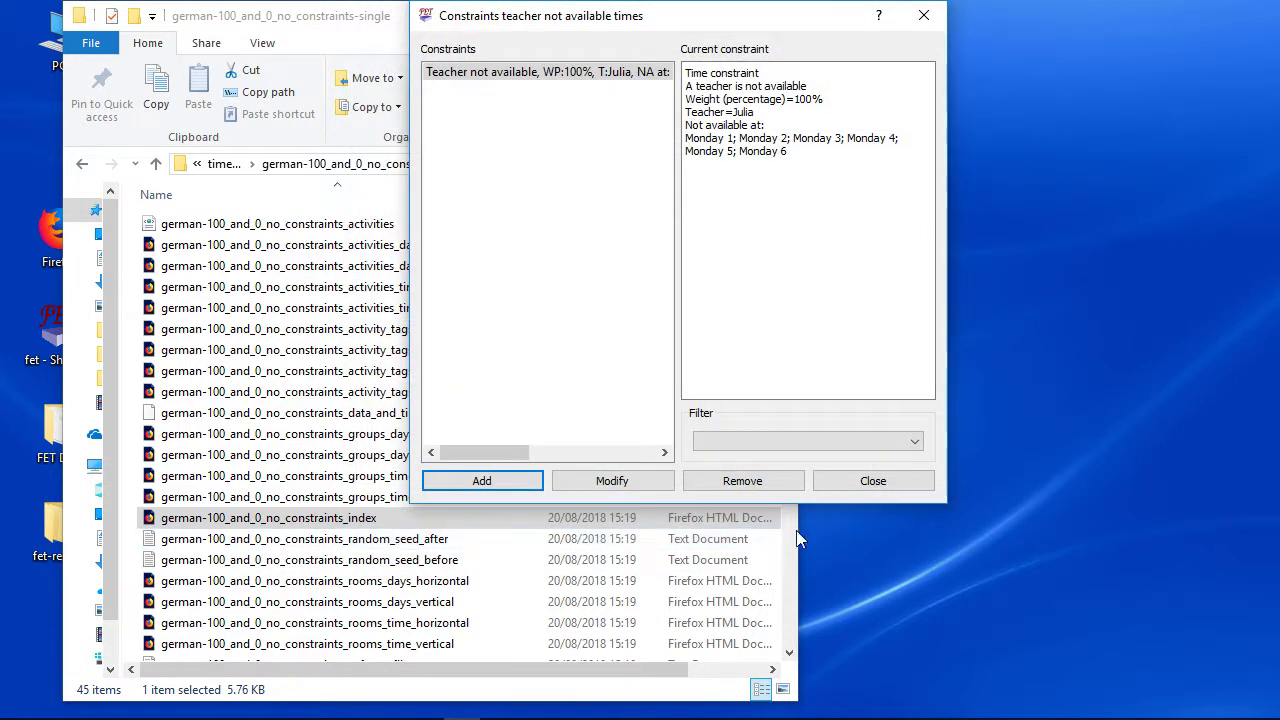
left_click(873, 481)
left_click(652, 115)
left_click(680, 137)
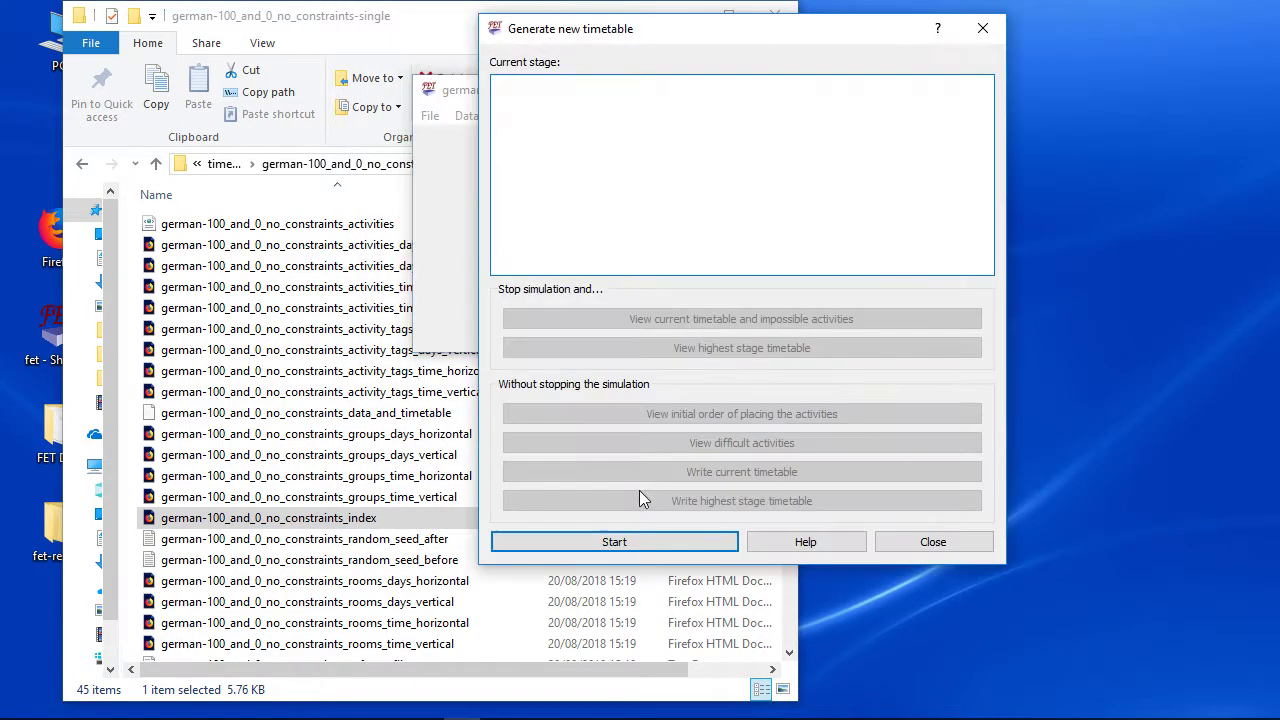
- Regenerate the timetable, placing all 589 activities in 7 seconds
left_click(649, 538)
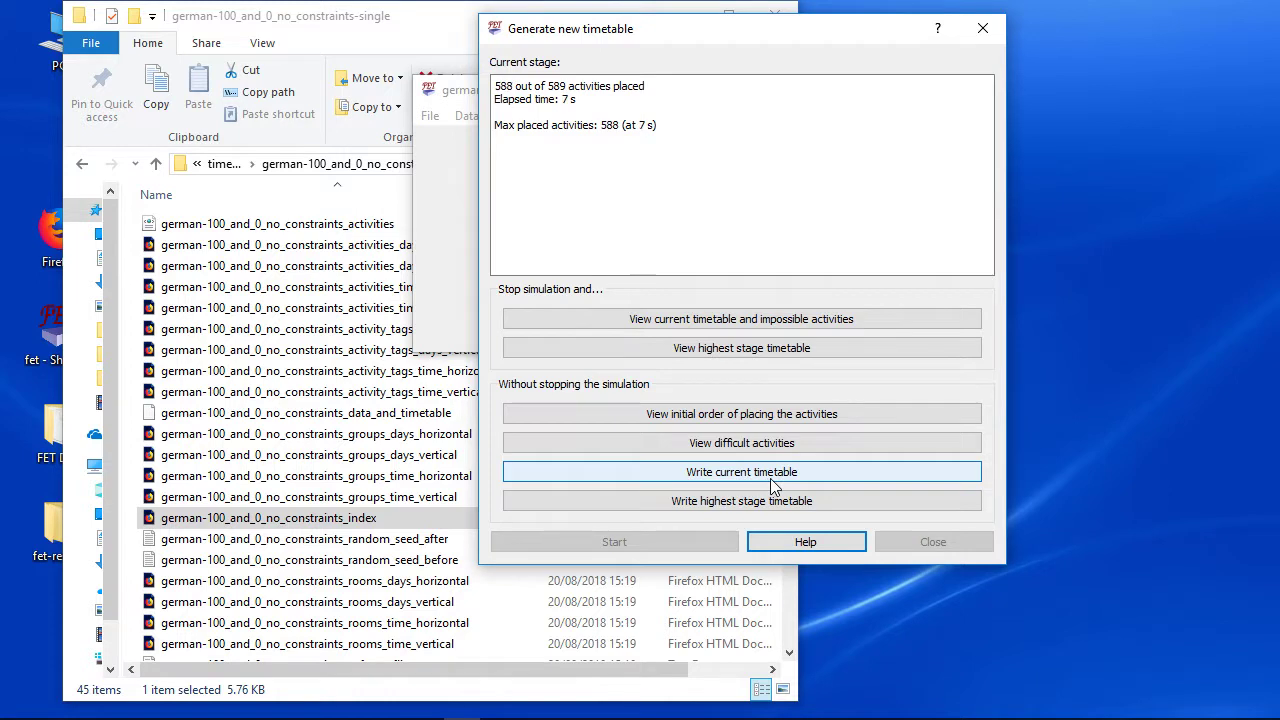
left_click(931, 363)
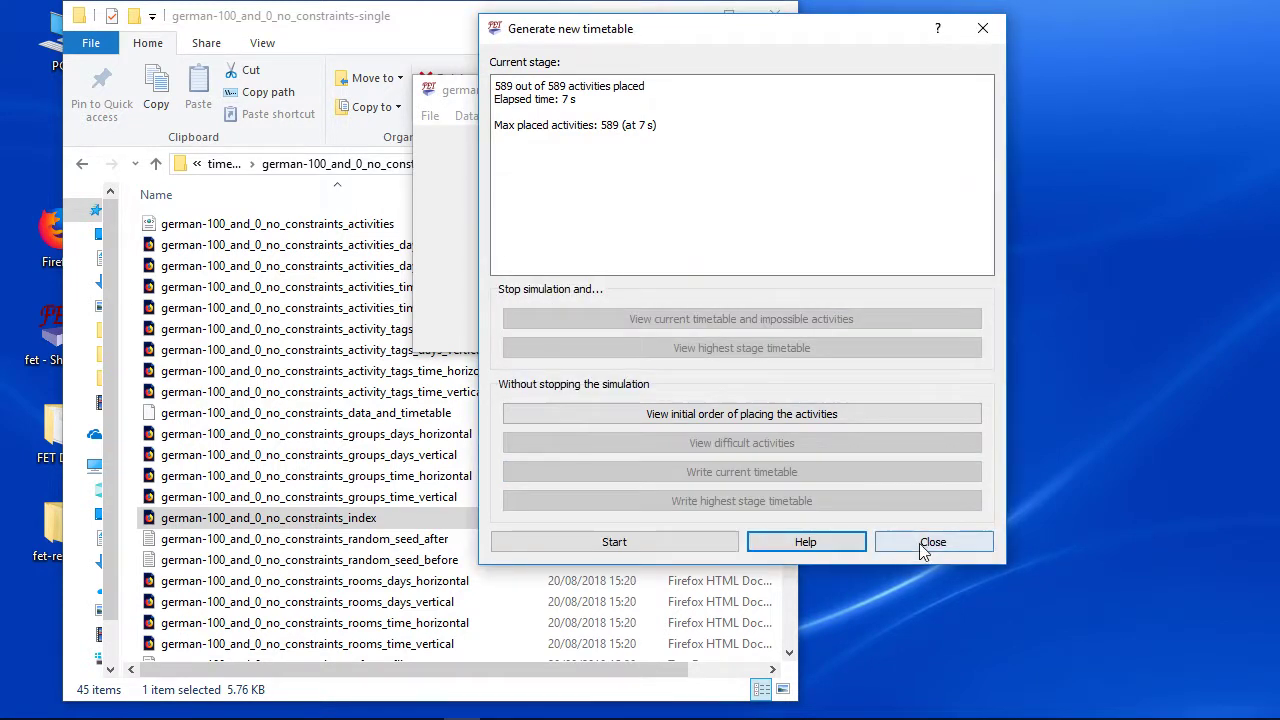
left_click(932, 541)
- Confirm in the teachers' days-horizontal view that the restricted teacher has no Monday lessons
left_click(652, 116)
mouse_move(720, 171)
left_click(873, 172)
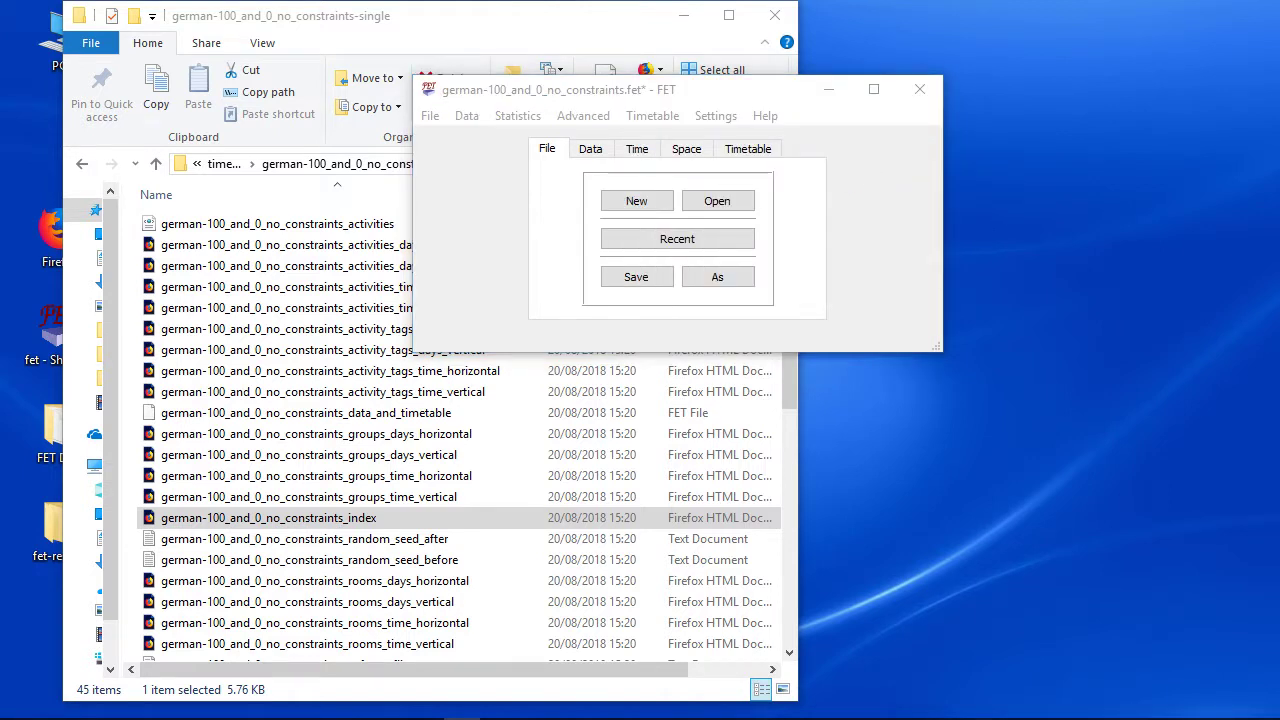
left_click_drag(591, 263, 832, 44)
scroll(462, 146, "down", 1)
scroll(400, 150, "down", 5)
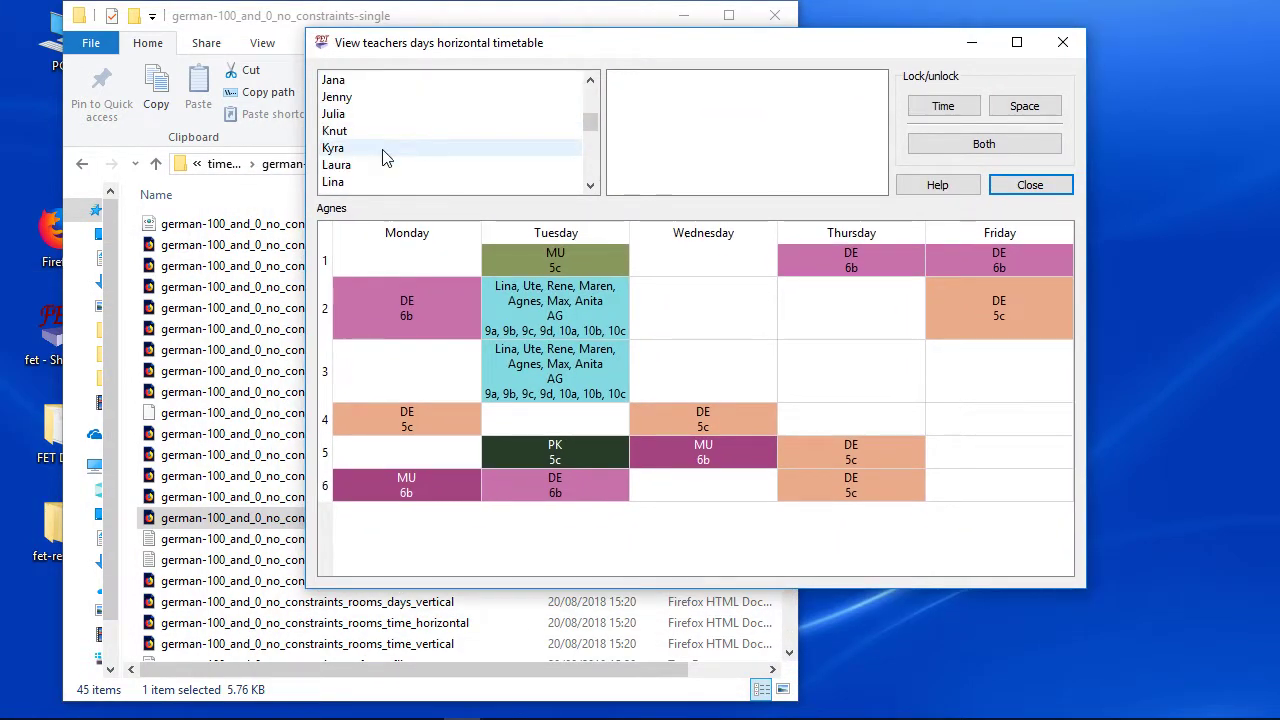
scroll(385, 157, "up", 4)
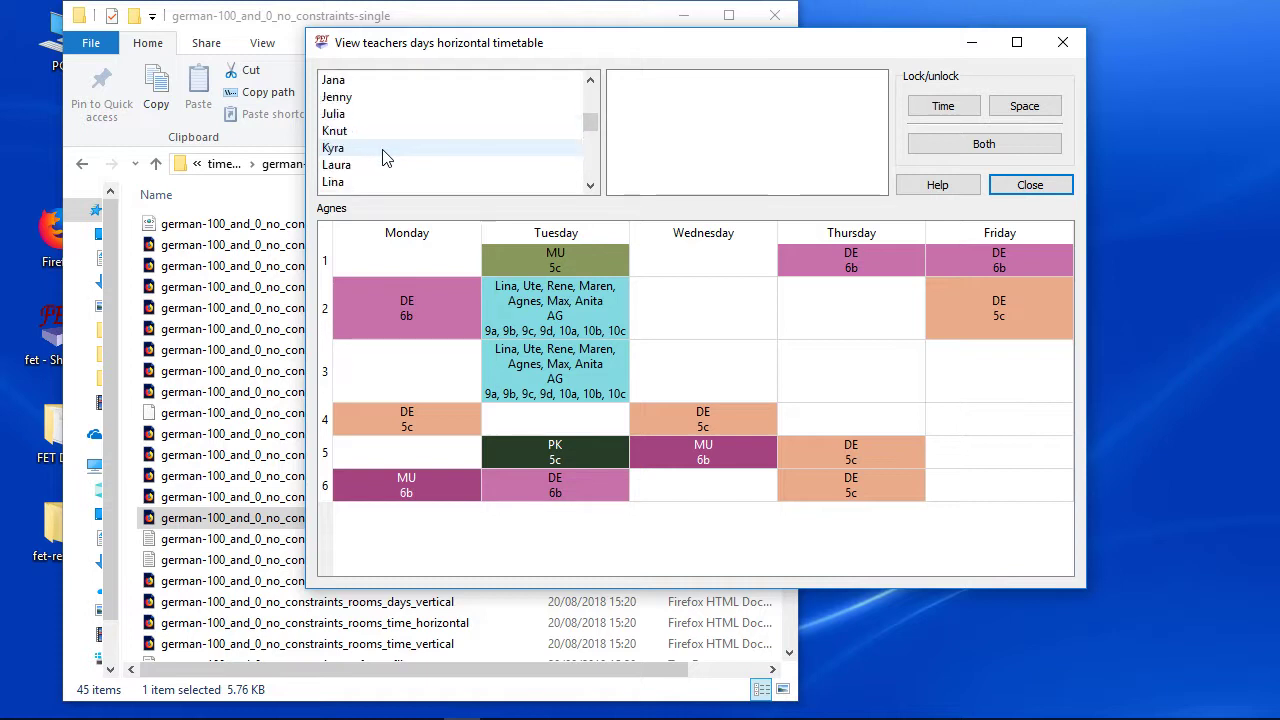
left_click(358, 165)
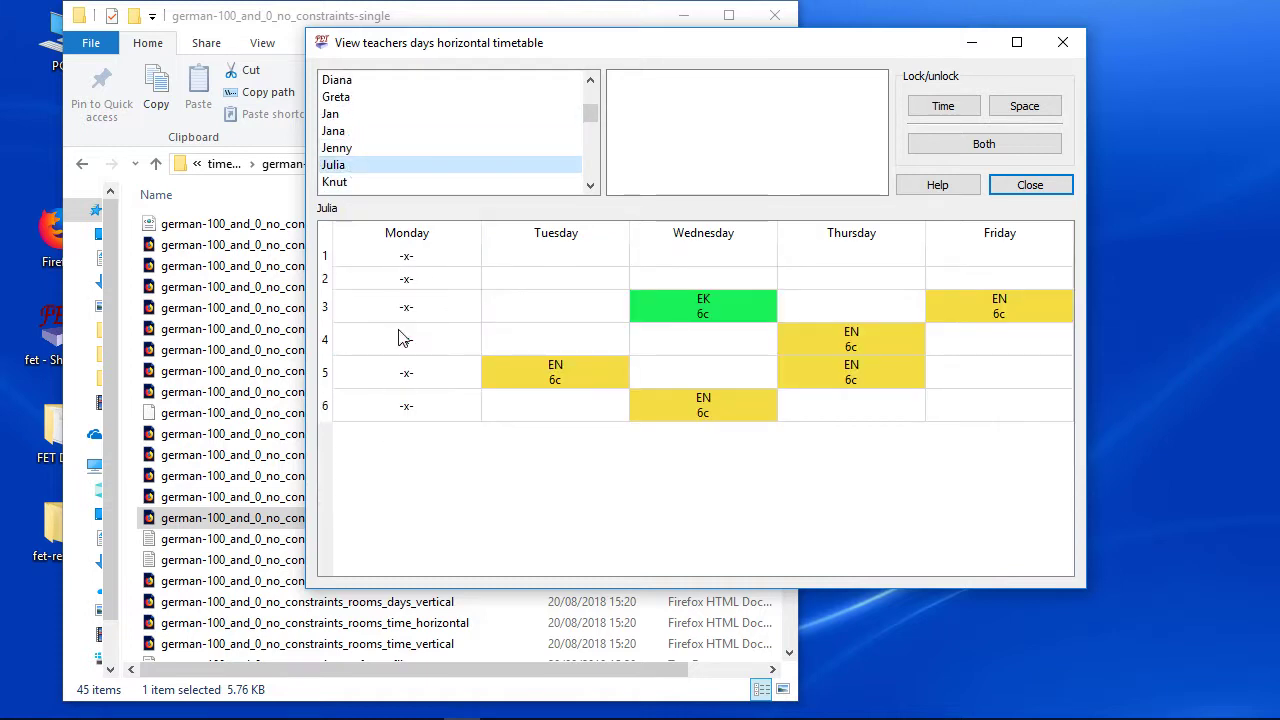
left_click(1030, 185)
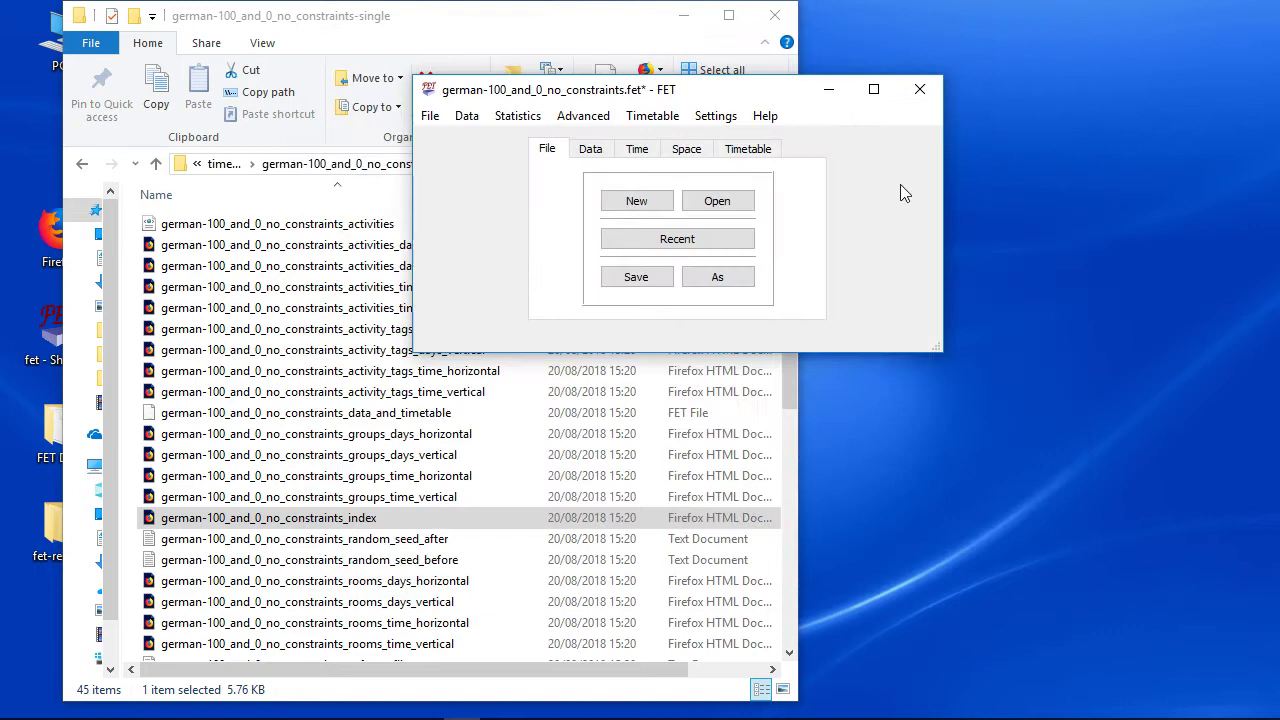
- Add a max-days-per-week constraint limiting the first teacher to 4 days
left_click(467, 116)
mouse_move(560, 430)
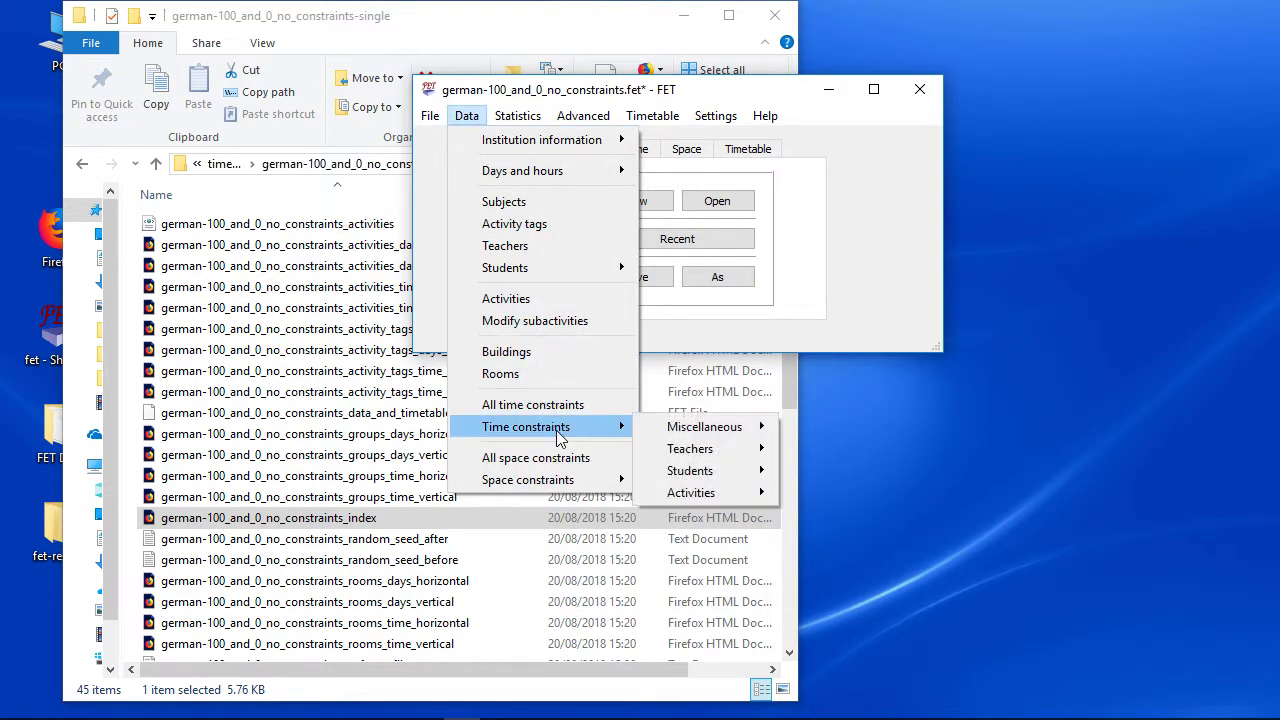
mouse_move(725, 452)
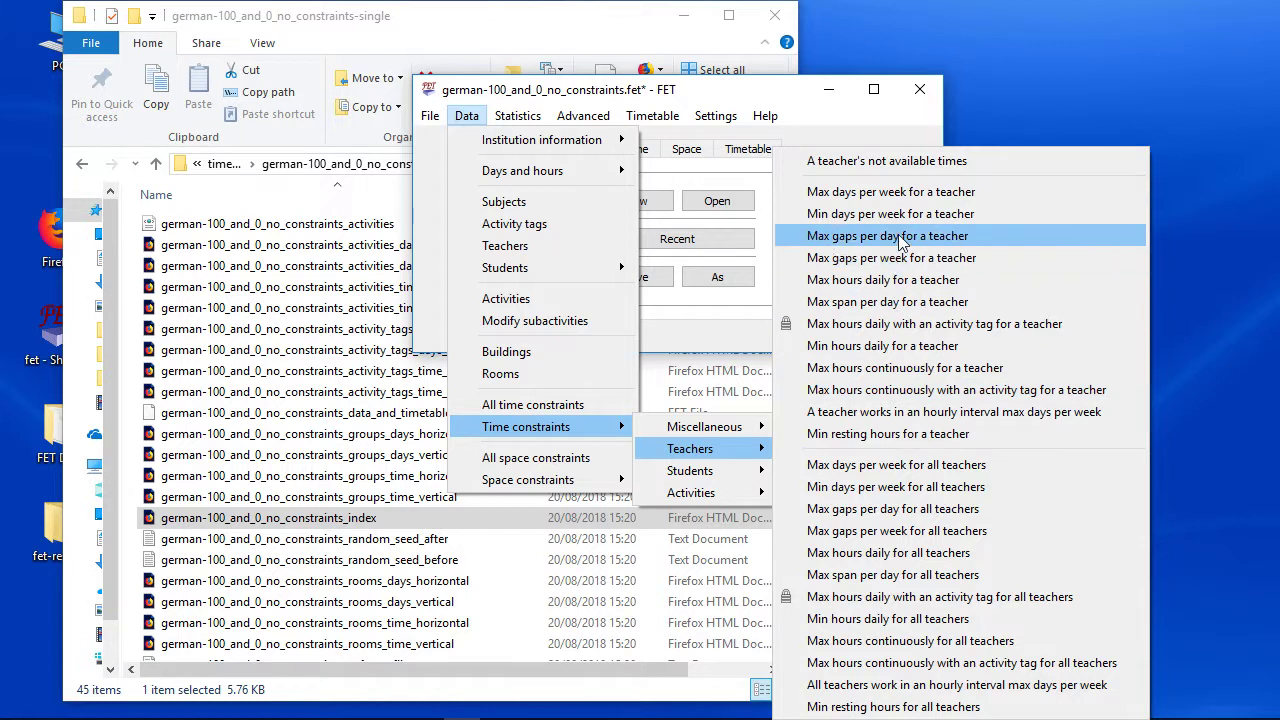
left_click(908, 199)
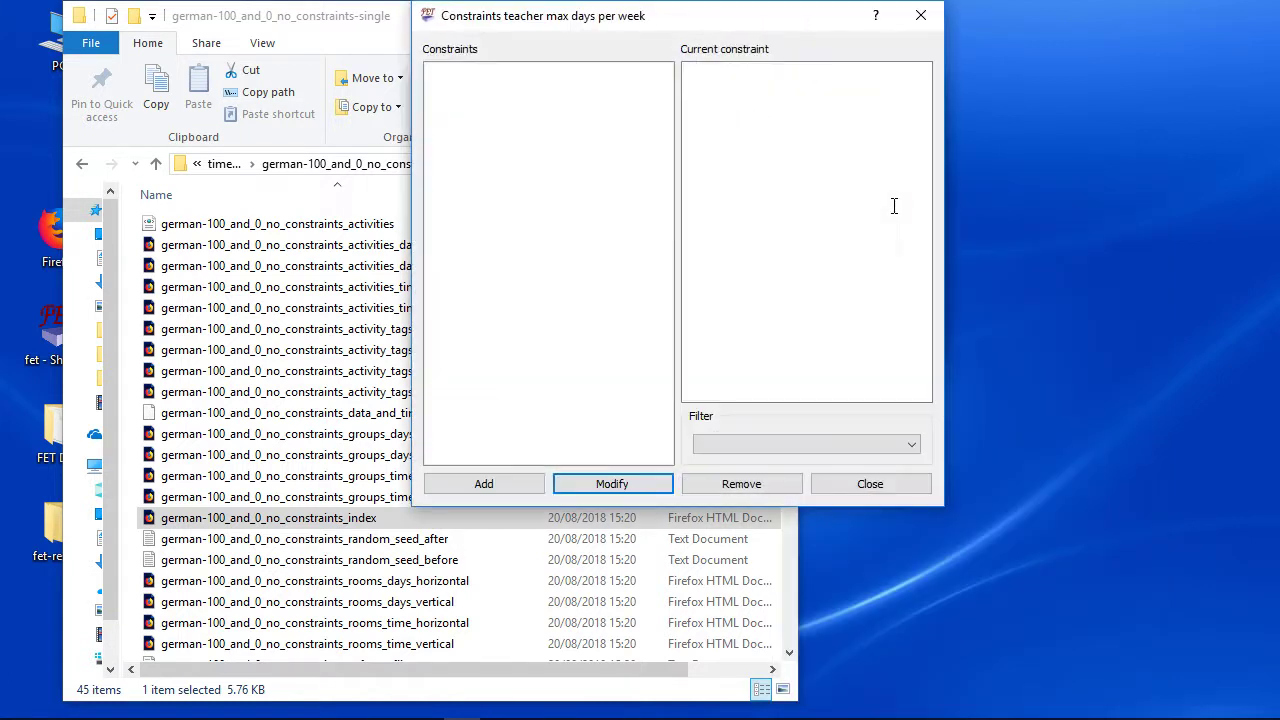
left_click(508, 485)
left_click(772, 311)
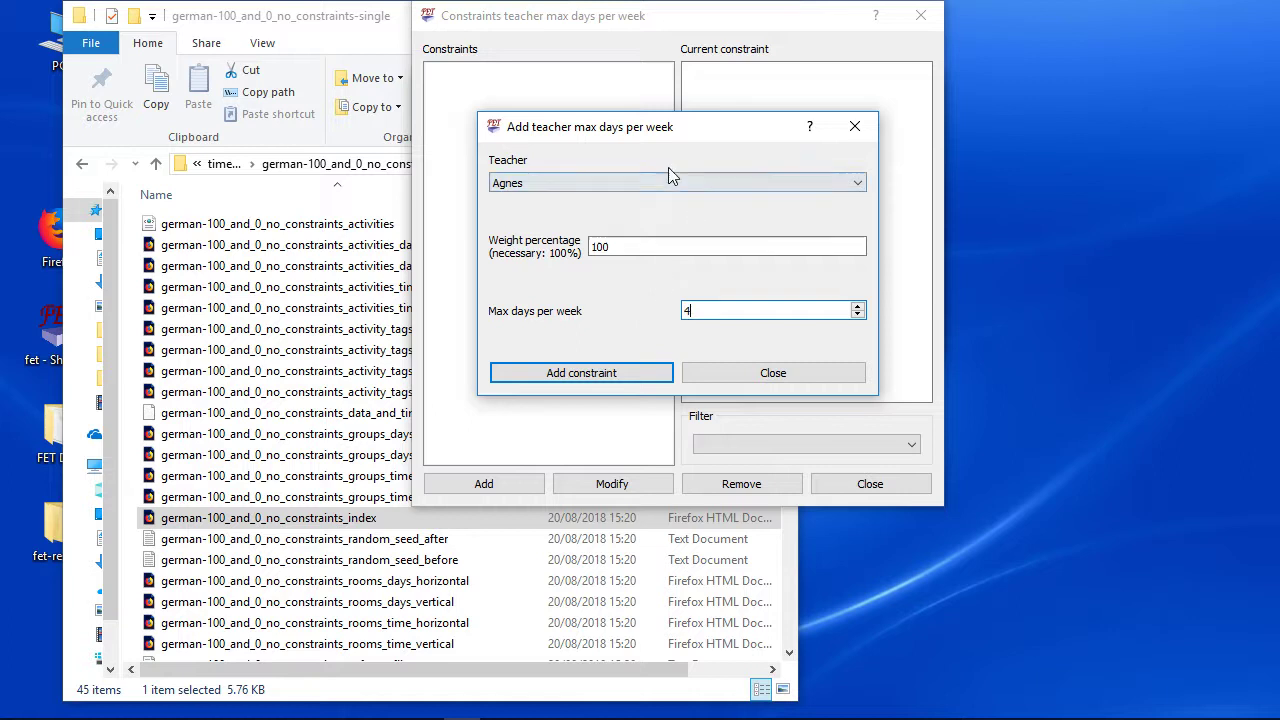
left_click(607, 372)
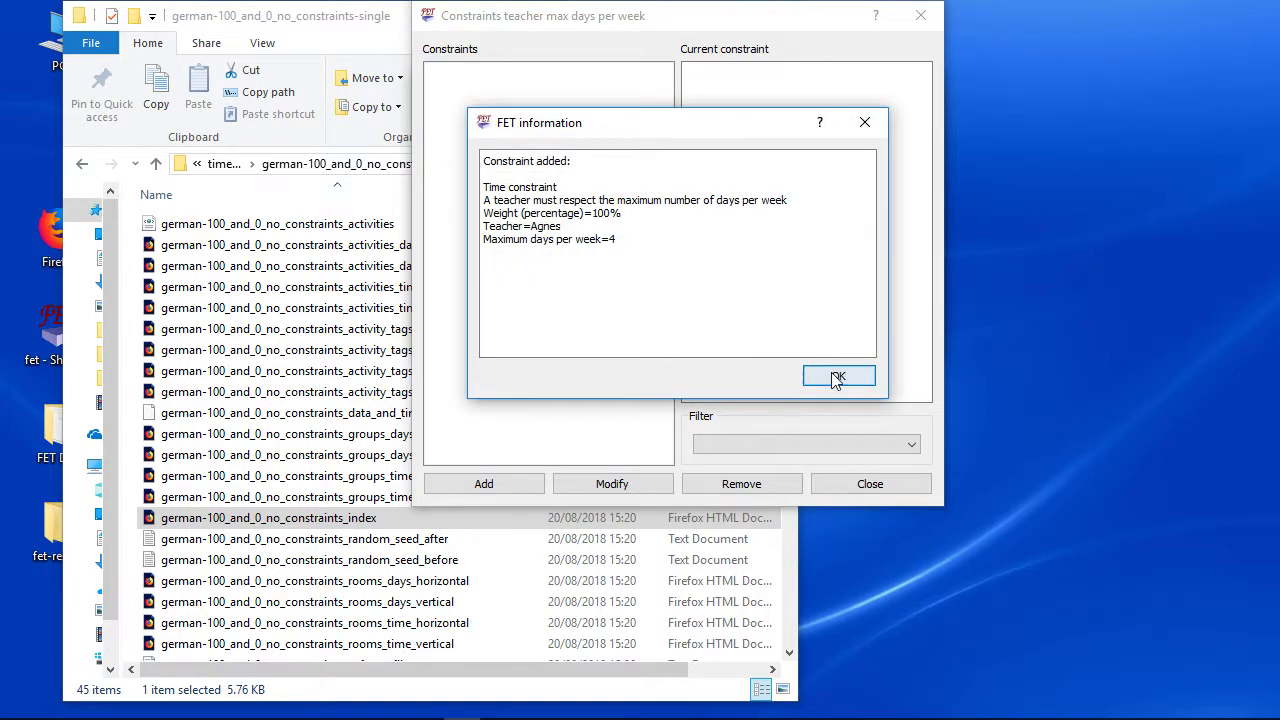
left_click(912, 374)
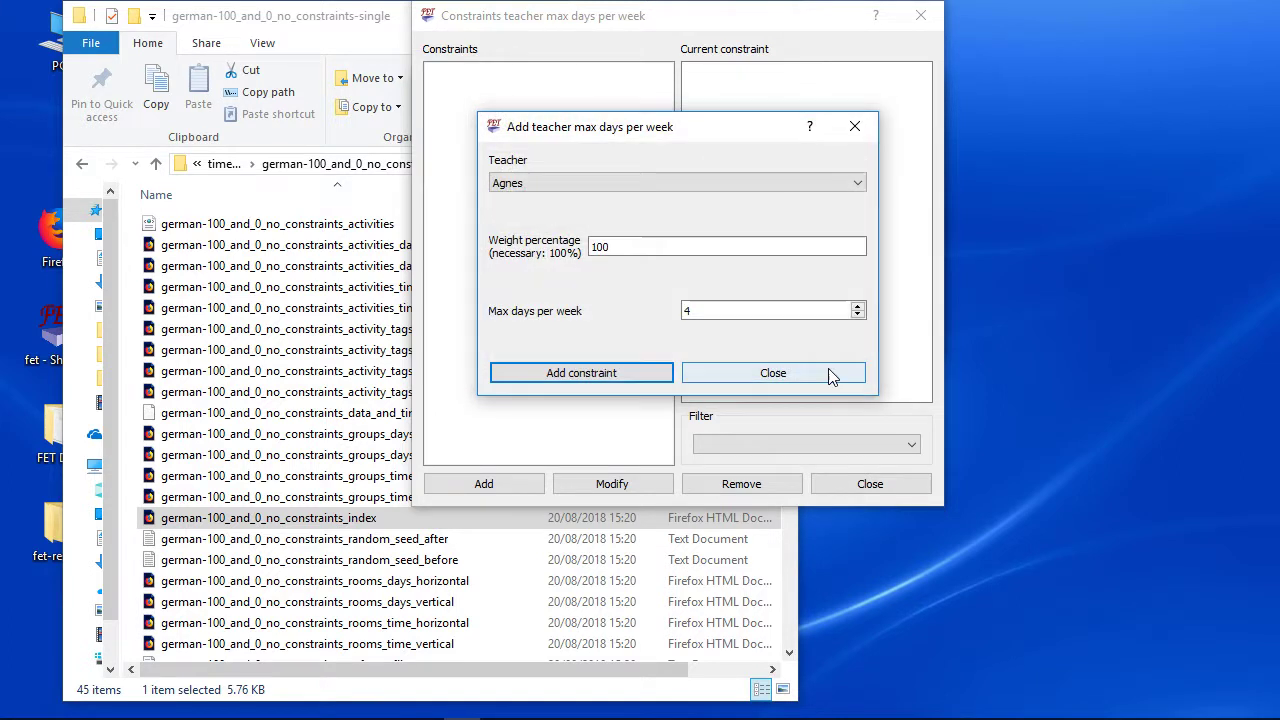
- Limit a second and a third teacher to 4 days per week as well
left_click(586, 192)
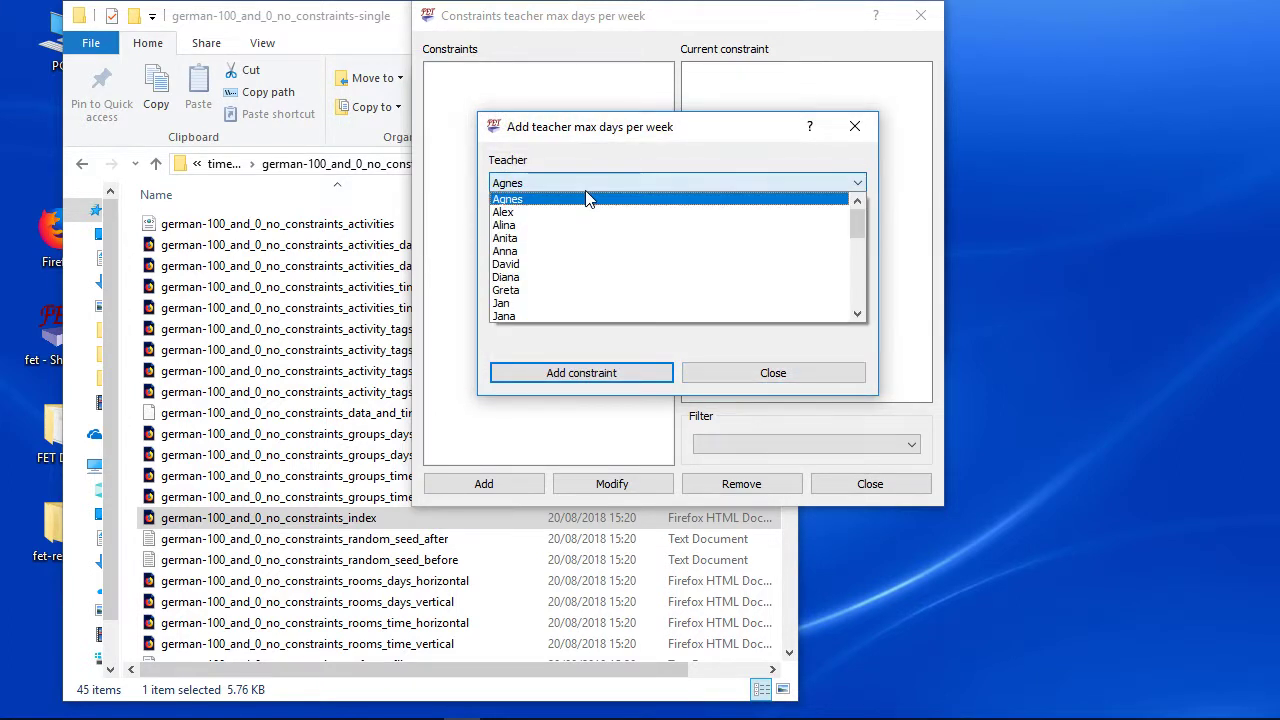
left_click(551, 303)
left_click(575, 371)
key("Return")
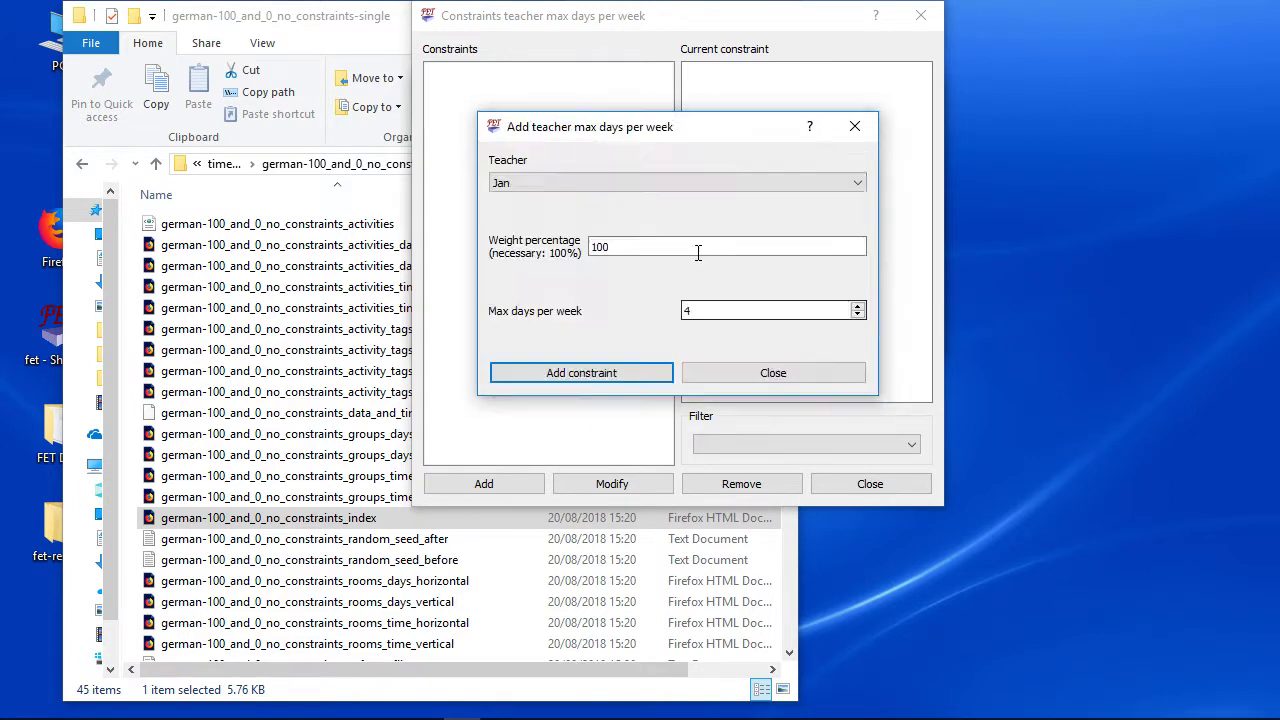
left_click(600, 189)
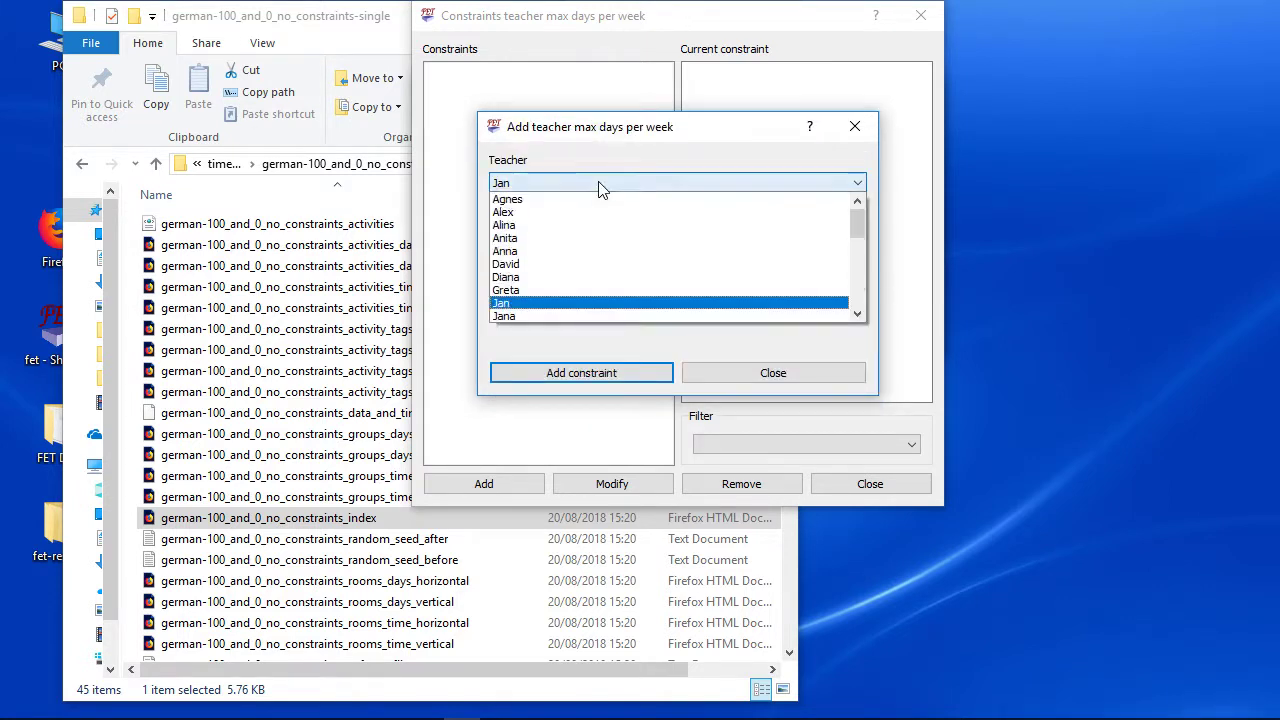
scroll(580, 217, "down", 5)
left_click(532, 310)
left_click(580, 370)
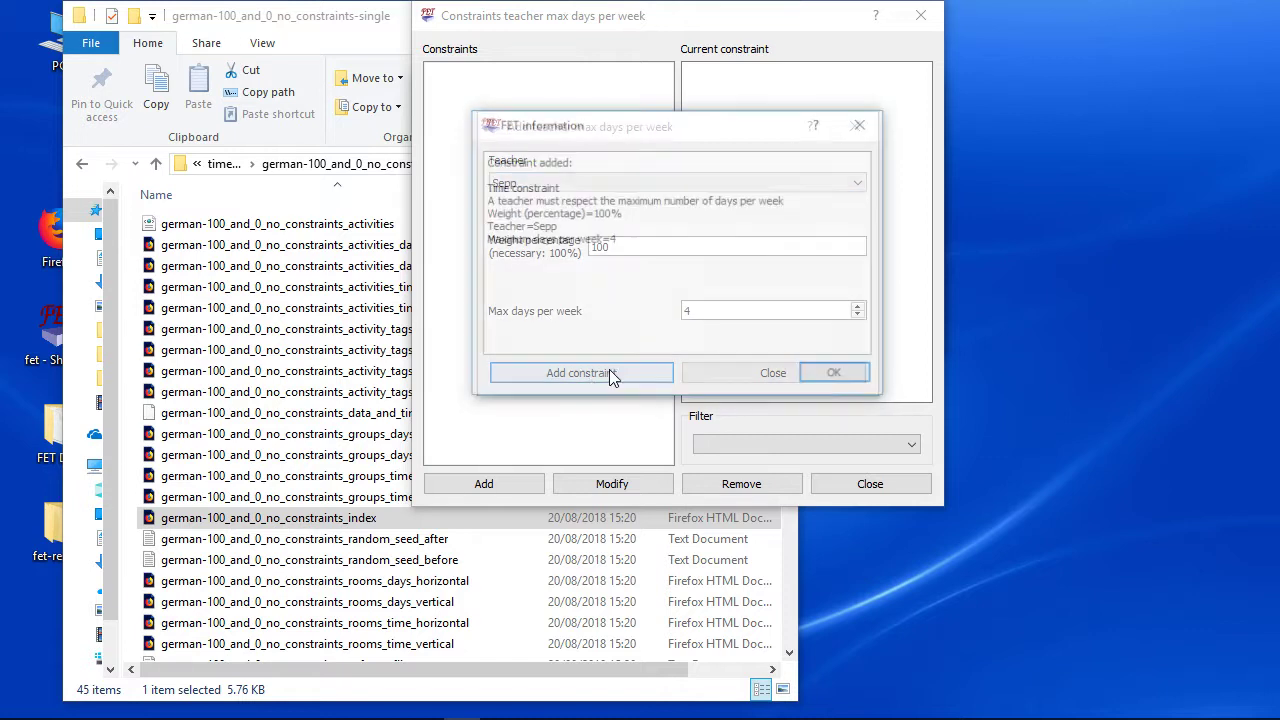
left_click(840, 382)
left_click(829, 374)
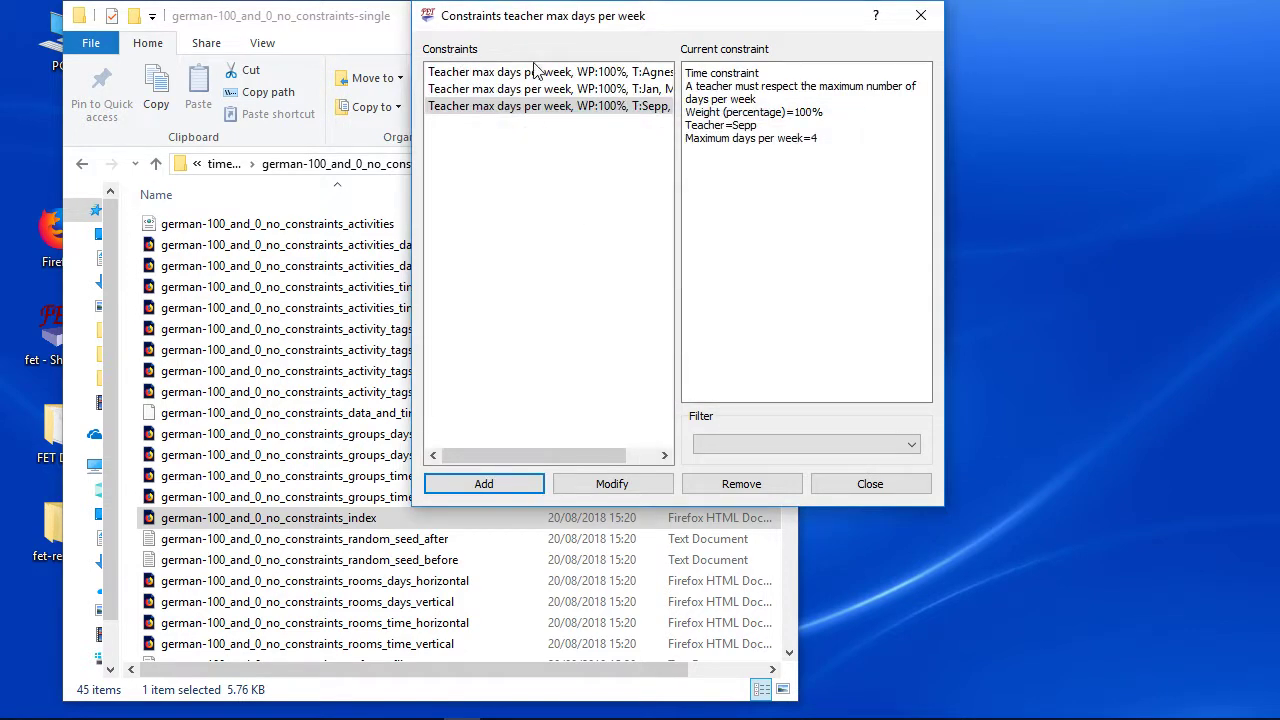
left_click(870, 484)
- Start generating a new timetable with the added day limits
left_click(652, 116)
left_click(652, 116)
left_click(614, 541)
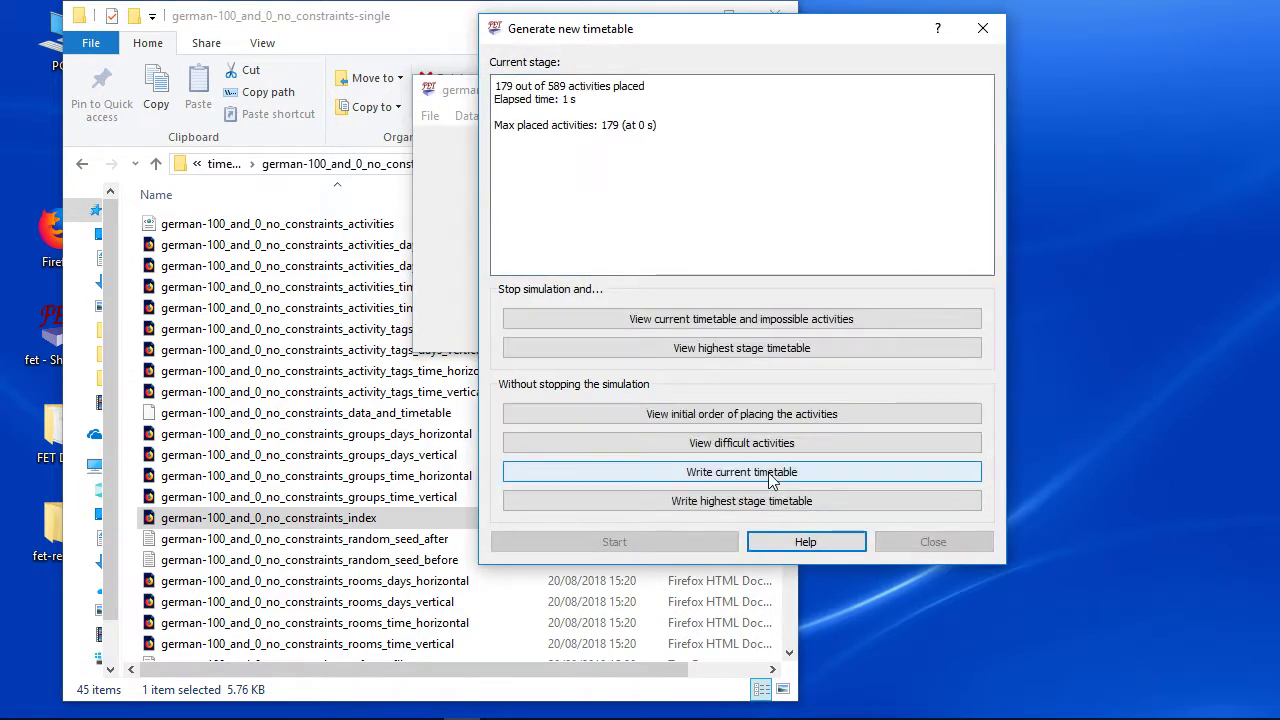